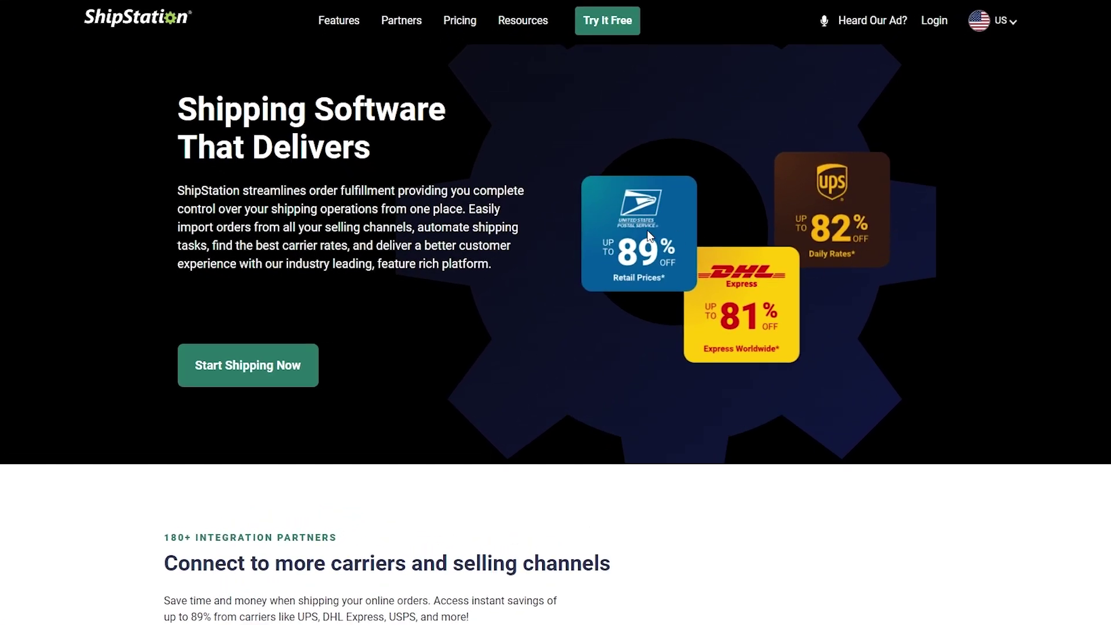
# Read the pricing page's plan descriptions, including the High Volume plan.
pyautogui.scroll(-3, 508, 241)
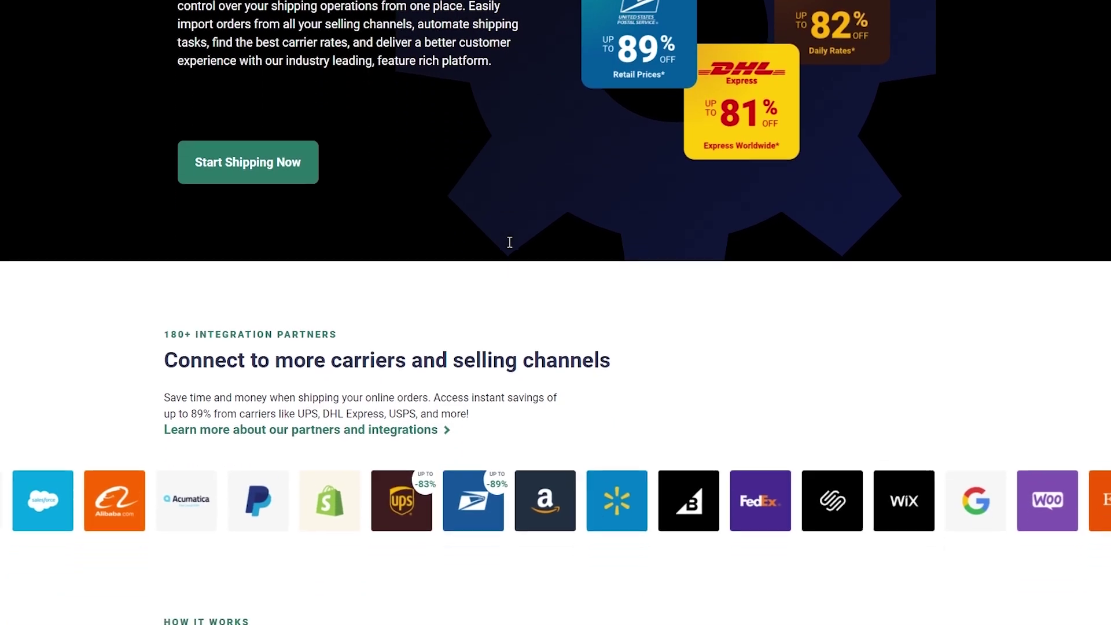
pyautogui.scroll(-3, 508, 249)
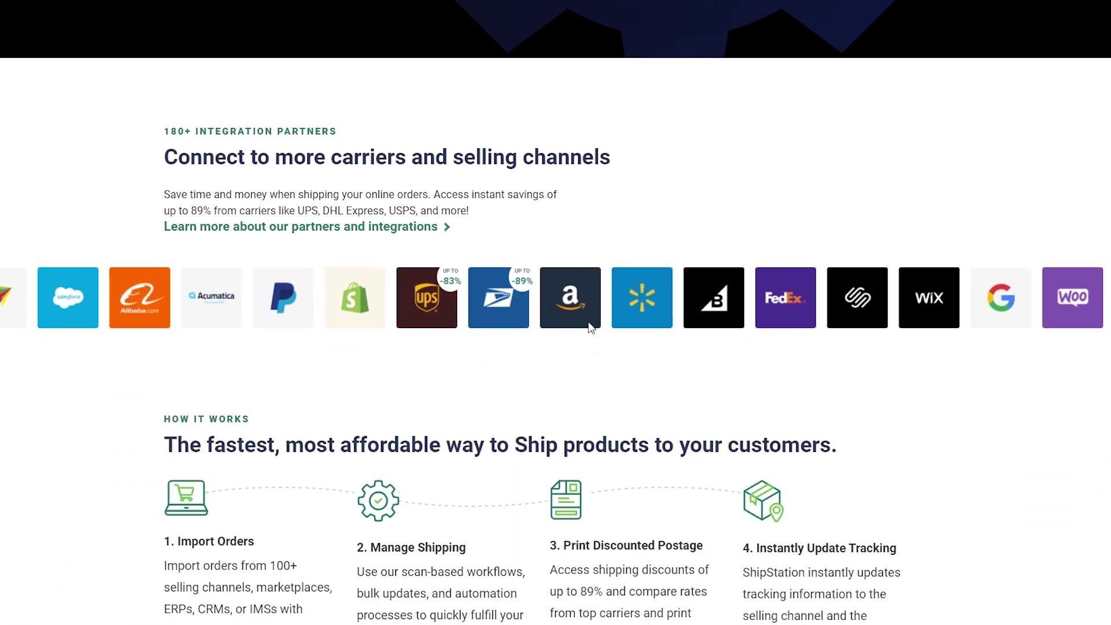
pyautogui.scroll(6, 1080, 265)
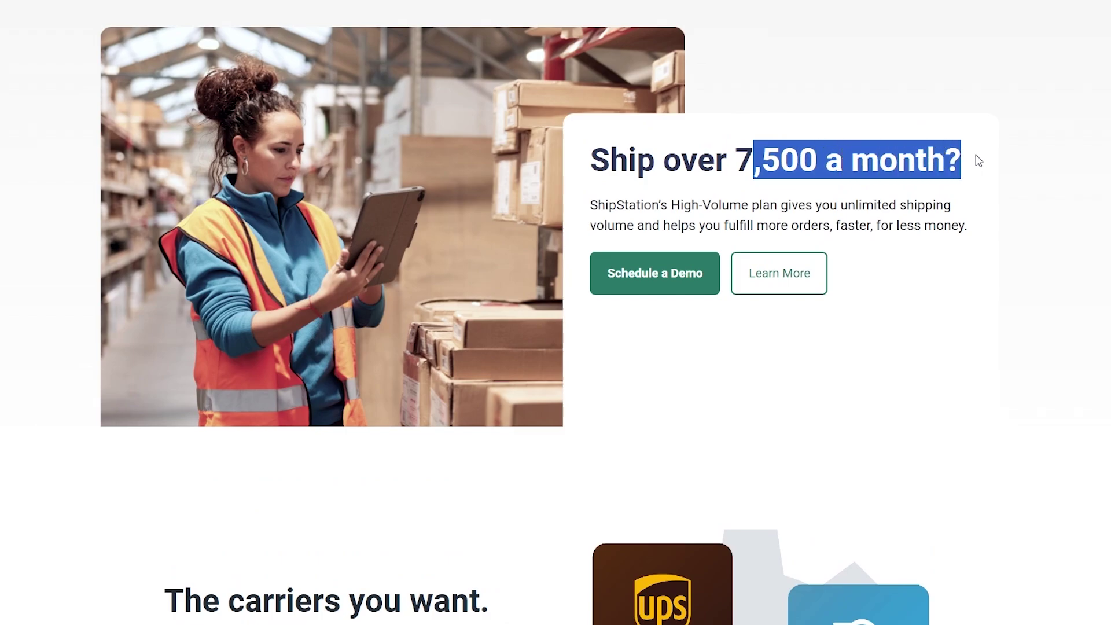
pyautogui.scroll(-5, 650, 225)
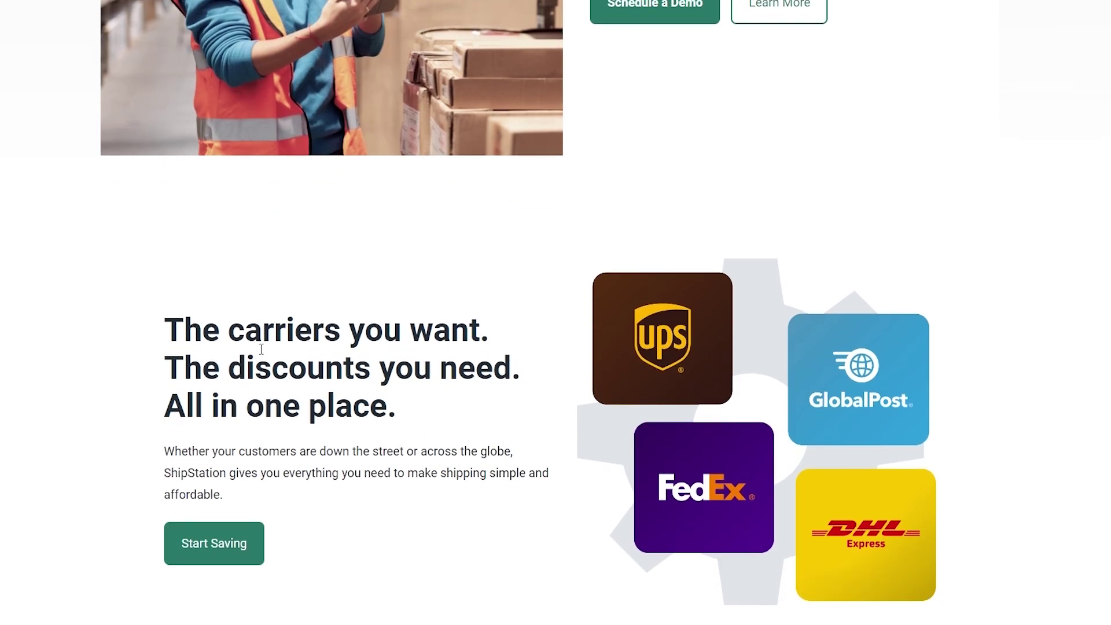
pyautogui.scroll(5, 271, 334)
pyautogui.moveTo(679, 206); pyautogui.dragTo(963, 187)
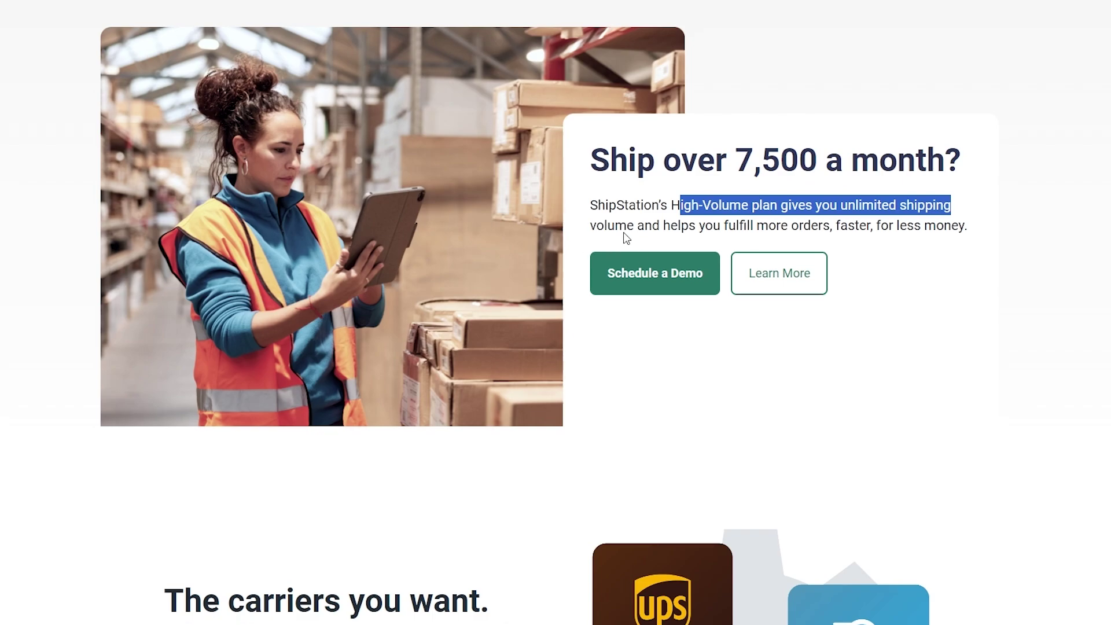
pyautogui.moveTo(661, 226); pyautogui.dragTo(889, 218)
pyautogui.click(1041, 263)
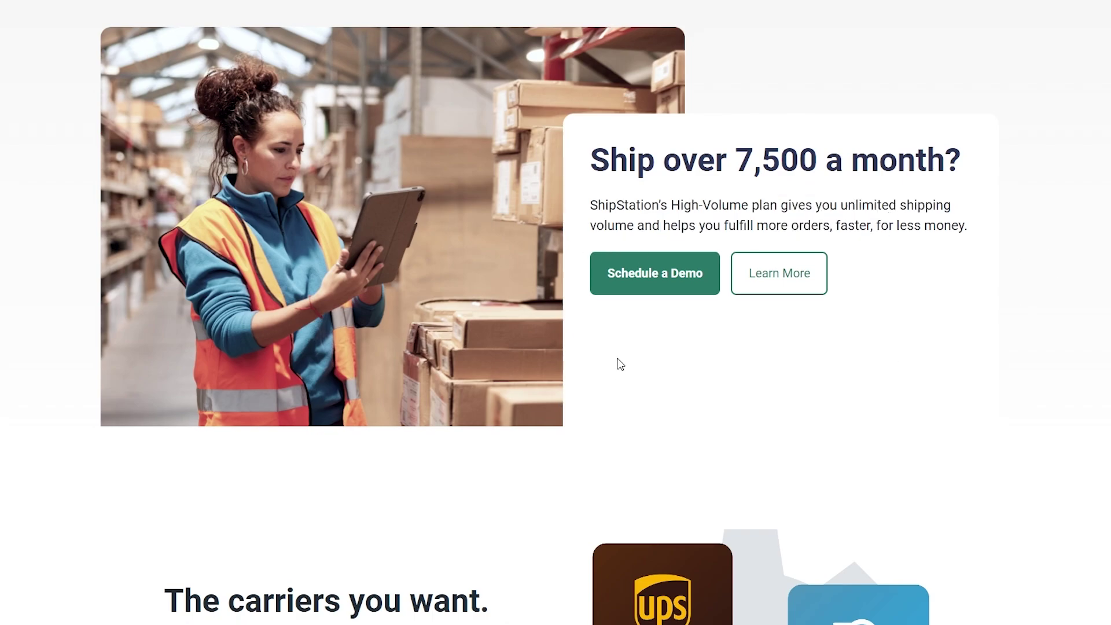
pyautogui.scroll(-2, 663, 437)
pyautogui.scroll(-10, 663, 437)
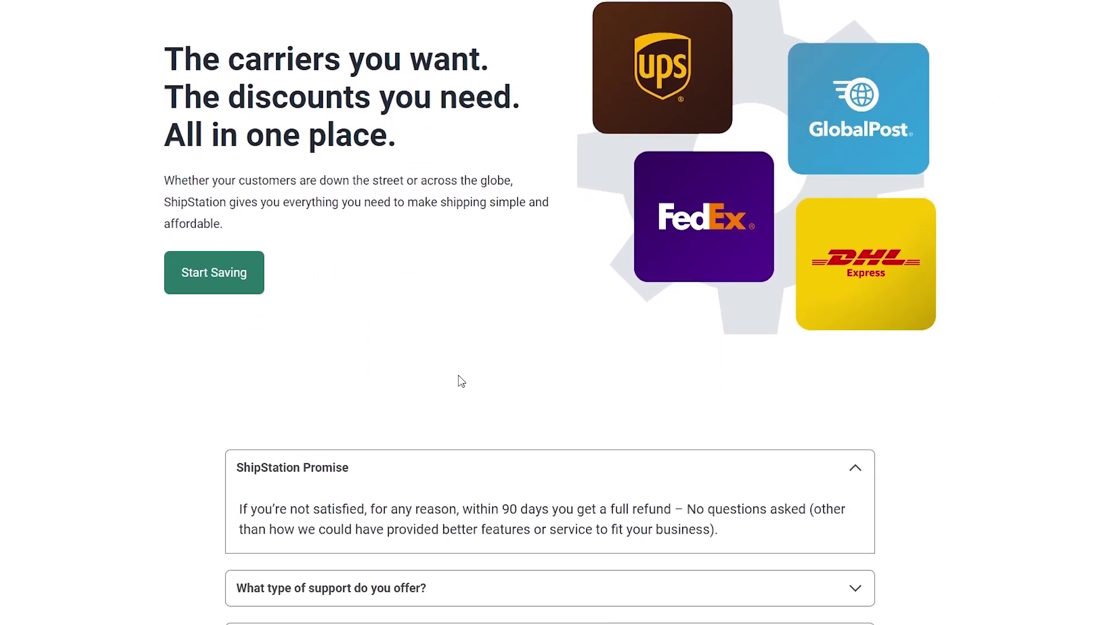
pyautogui.moveTo(166, 58); pyautogui.dragTo(498, 97)
pyautogui.scroll(-5, 515, 388)
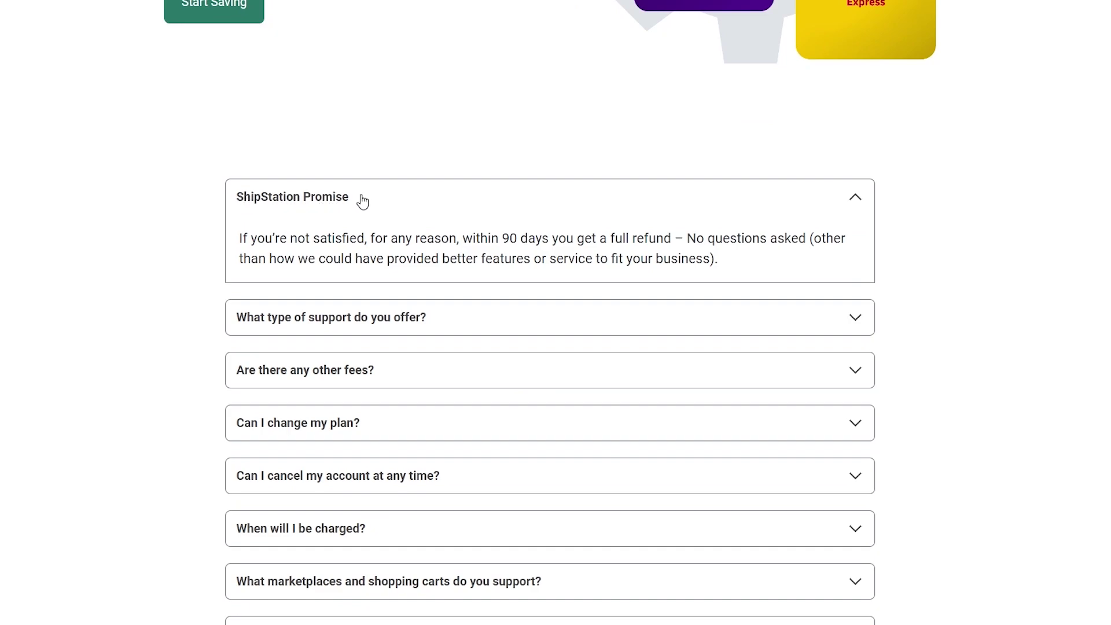
# Review the ShipStation Promise answer and its 90-day full refund guarantee.
pyautogui.click(529, 201)
pyautogui.click(362, 200)
pyautogui.moveTo(491, 238); pyautogui.dragTo(833, 226)
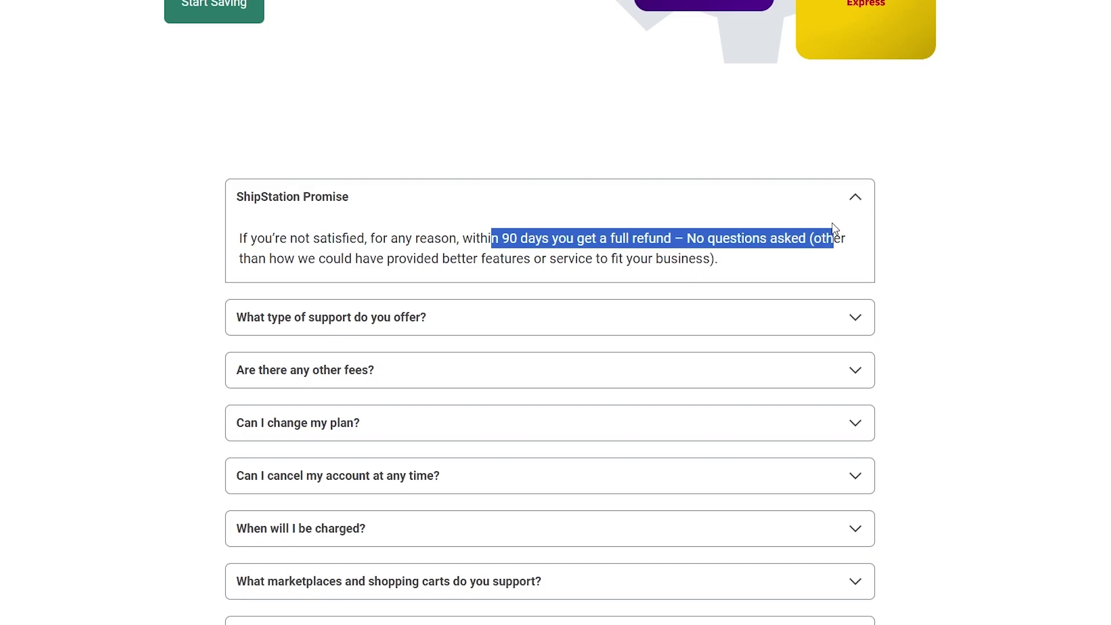
pyautogui.click(1042, 192)
pyautogui.scroll(15, 991, 237)
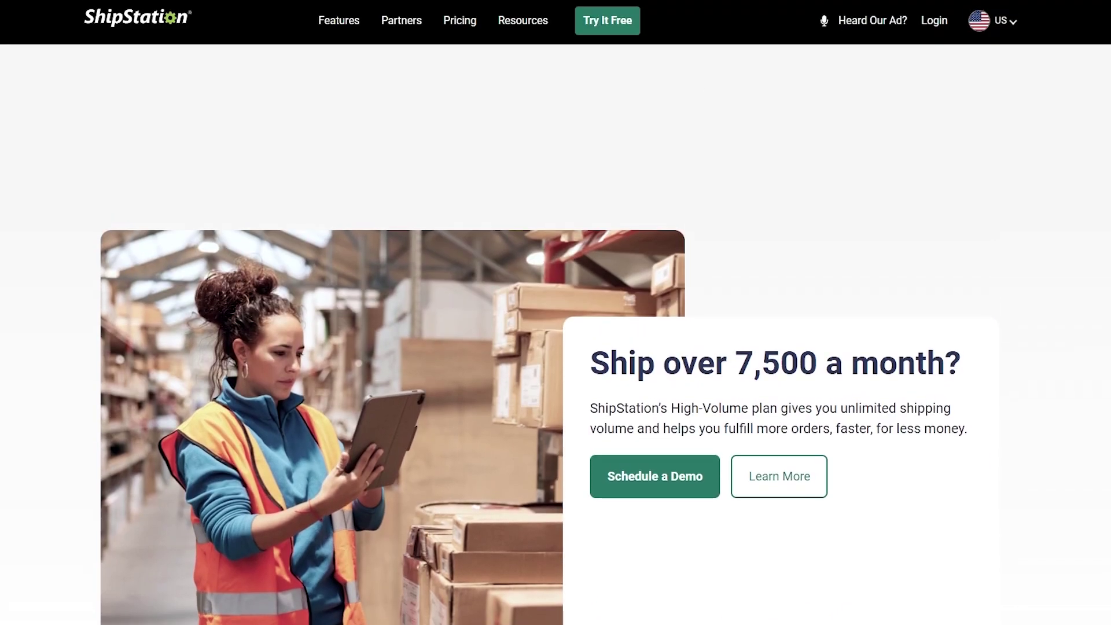
pyautogui.scroll(5, 556, 334)
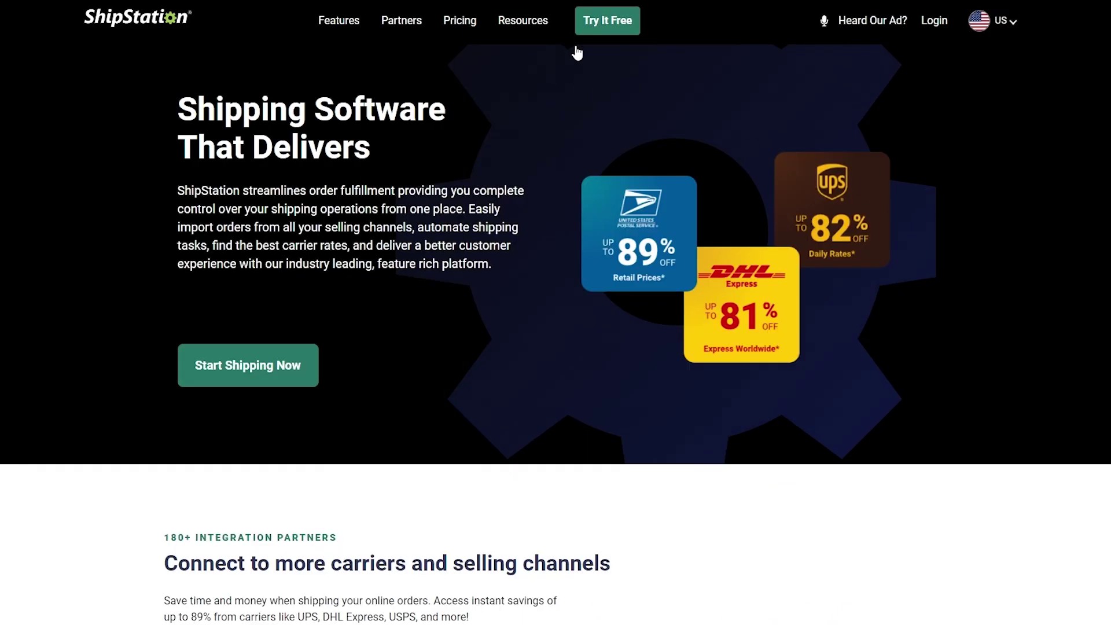
# Bring up the free-trial sign-up form and review its name, password and phone fields.
pyautogui.click(602, 31)
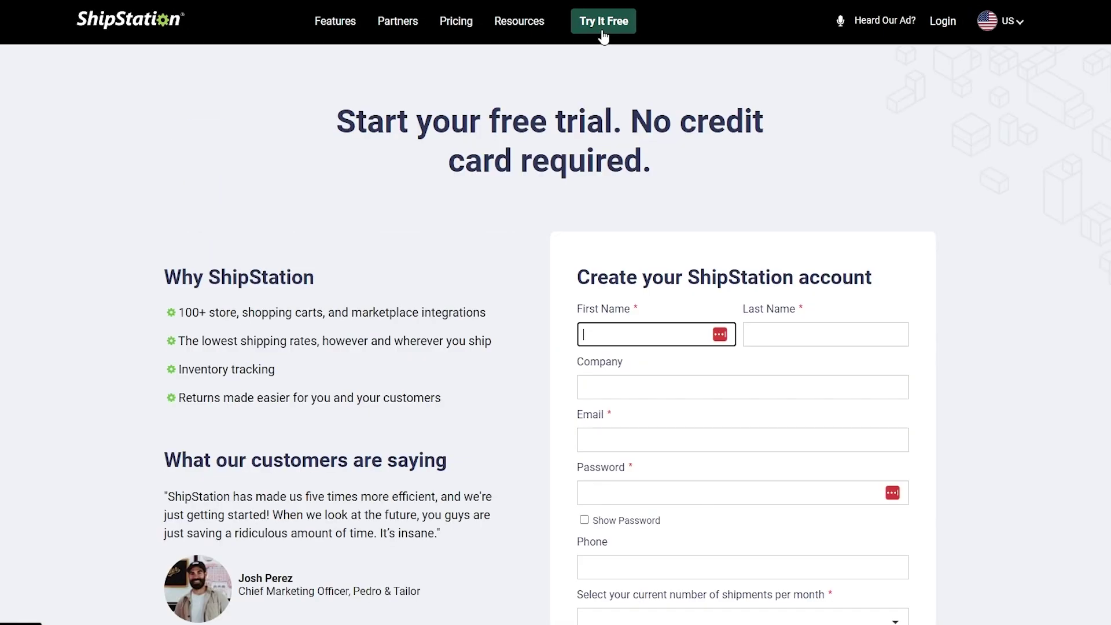
pyautogui.scroll(-2, 602, 35)
pyautogui.moveTo(601, 173); pyautogui.dragTo(629, 175)
pyautogui.moveTo(801, 174); pyautogui.dragTo(765, 173)
pyautogui.click(606, 226)
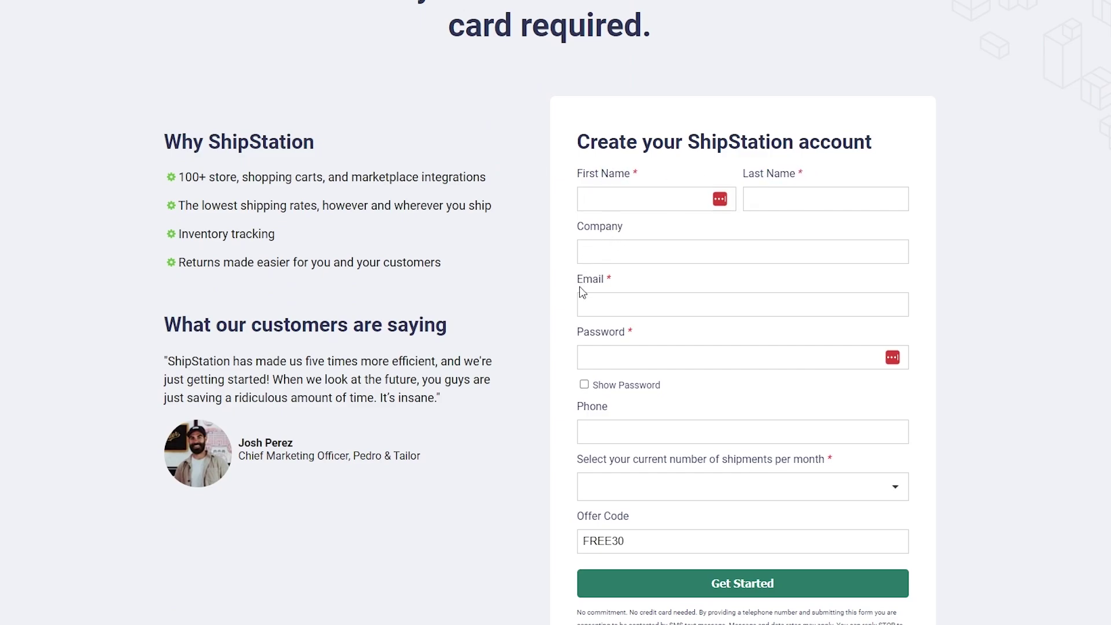
pyautogui.moveTo(602, 384); pyautogui.dragTo(625, 385)
pyautogui.moveTo(578, 412); pyautogui.dragTo(633, 415)
pyautogui.click(525, 456)
# Review the Welcome to ShipStation heading and the 30-day free trial notice.
pyautogui.scroll(-3, 524, 451)
pyautogui.scroll(6, 525, 450)
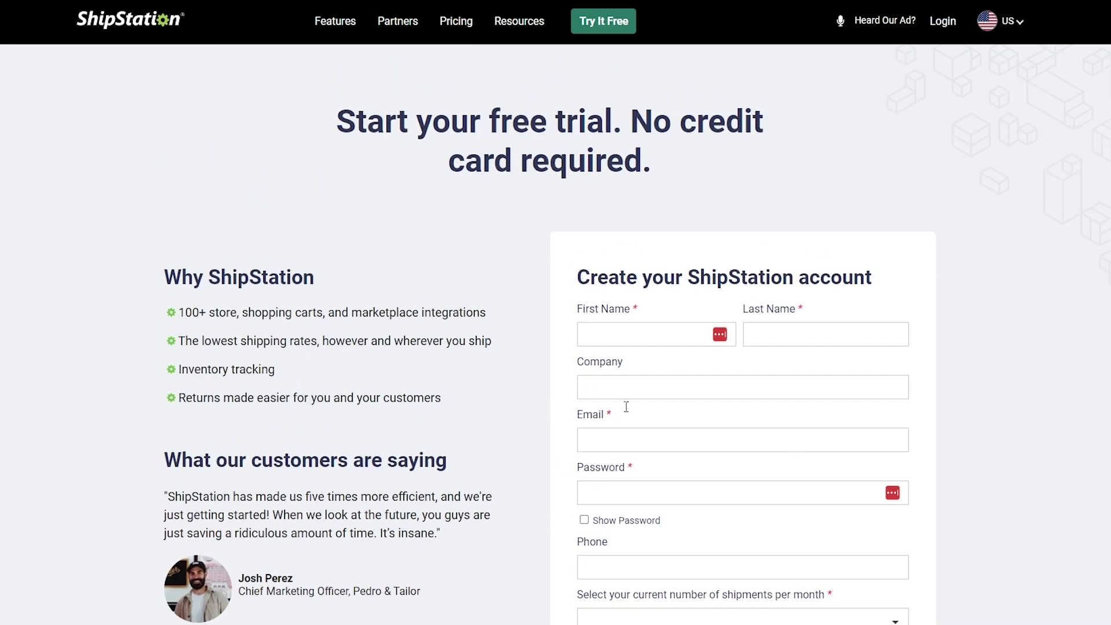
pyautogui.scroll(-3, 679, 385)
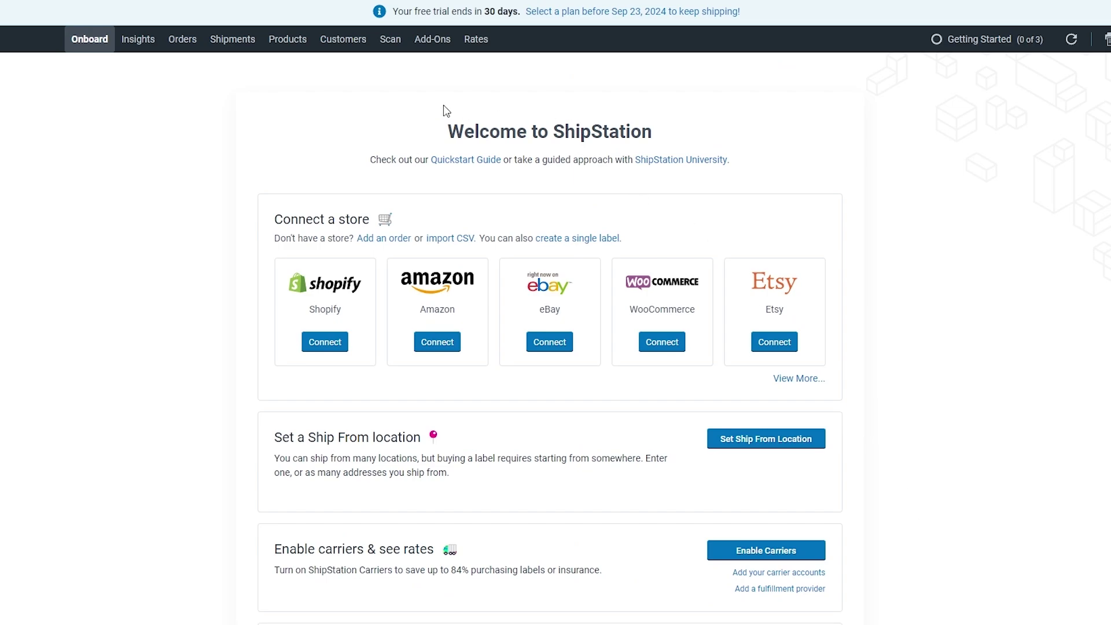
pyautogui.moveTo(445, 132); pyautogui.dragTo(680, 131)
pyautogui.click(422, 11)
pyautogui.moveTo(423, 12); pyautogui.dragTo(514, 12)
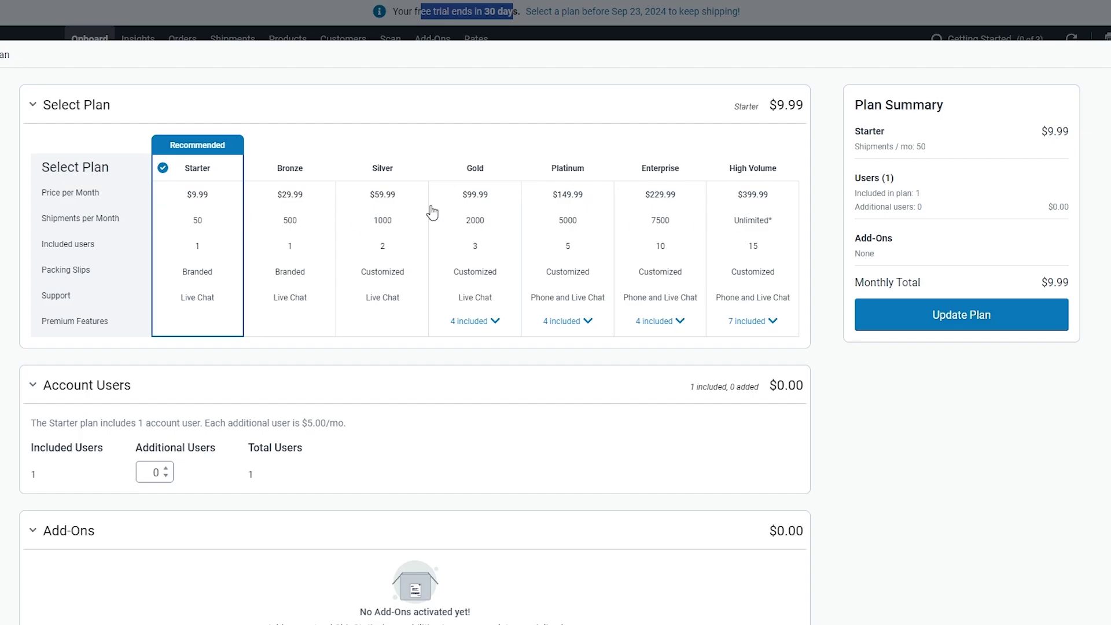
# Preview the High Volume plan's premium features, then revert to Starter and back out of the plan change.
pyautogui.moveTo(729, 168); pyautogui.dragTo(772, 169)
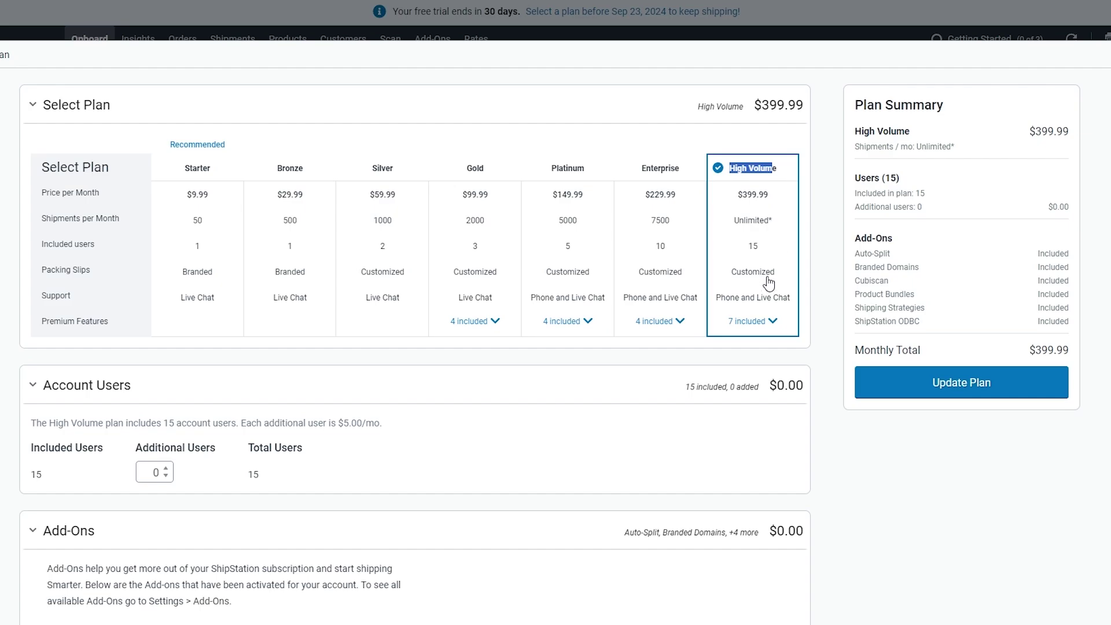
pyautogui.click(772, 324)
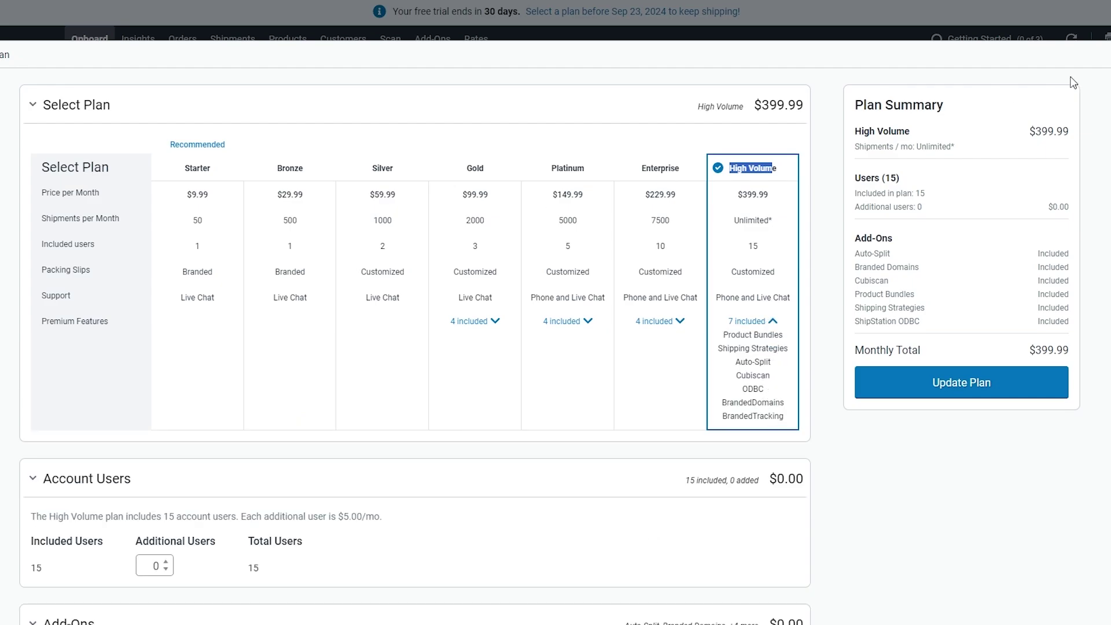
pyautogui.click(201, 222)
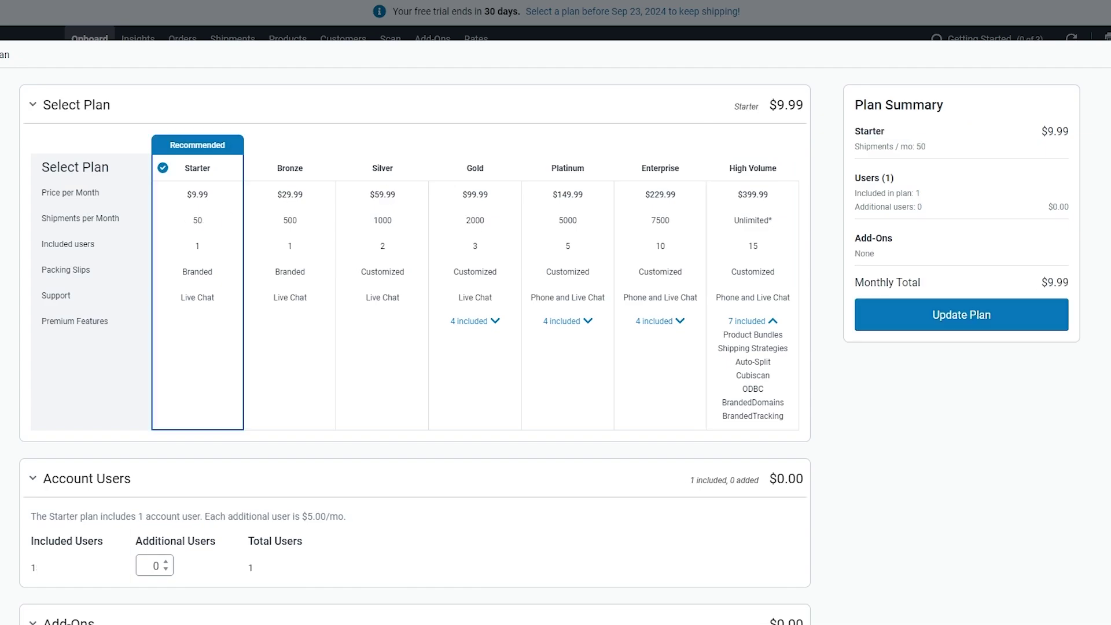
pyautogui.hotkey('alt', 'Left')
# Confirm leaving the plan change and scroll through the Welcome onboarding page.
pyautogui.click(672, 375)
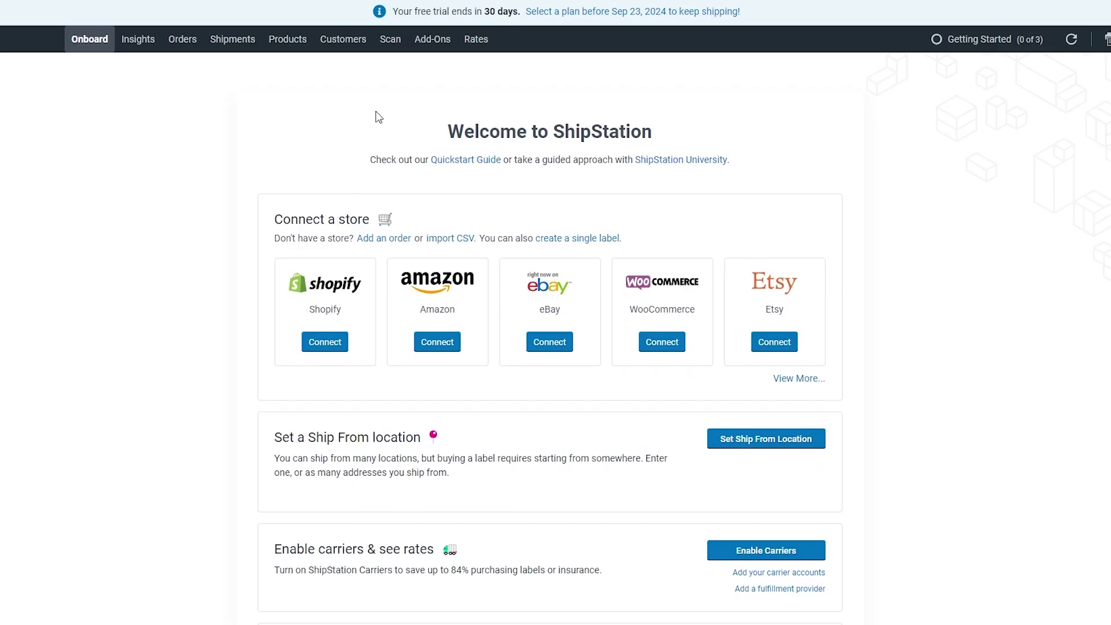
pyautogui.scroll(-3, 850, 157)
pyautogui.scroll(-2, 972, 186)
pyautogui.scroll(5, 972, 196)
pyautogui.scroll(-2, 971, 200)
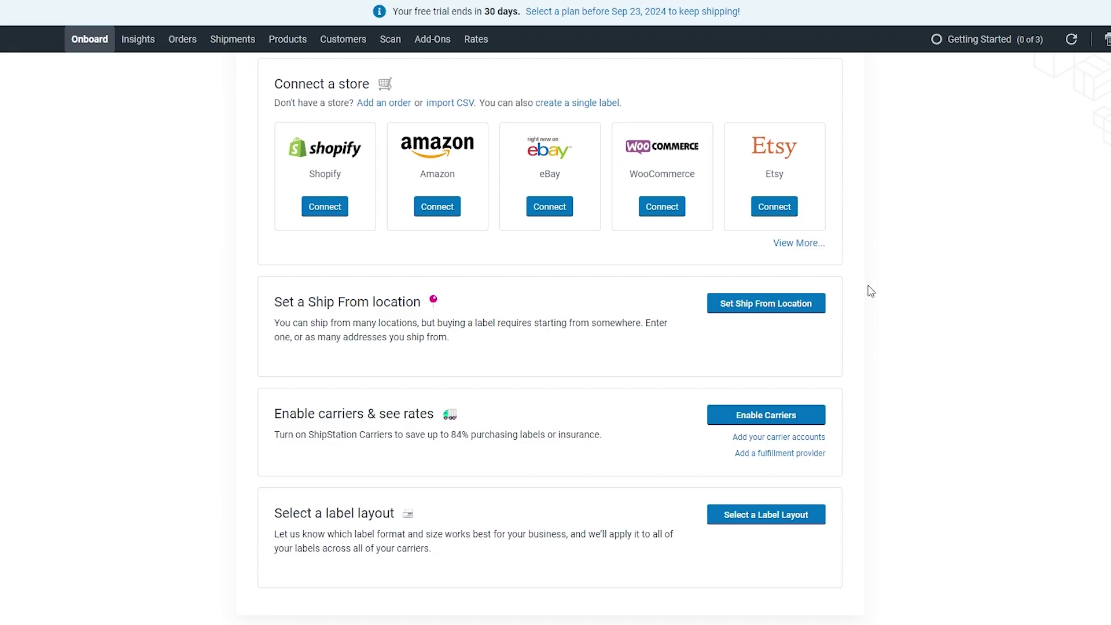
pyautogui.scroll(-2, 868, 290)
# Review the Ship From location, carriers and rates, and label layout setup cards.
pyautogui.moveTo(288, 173); pyautogui.dragTo(428, 166)
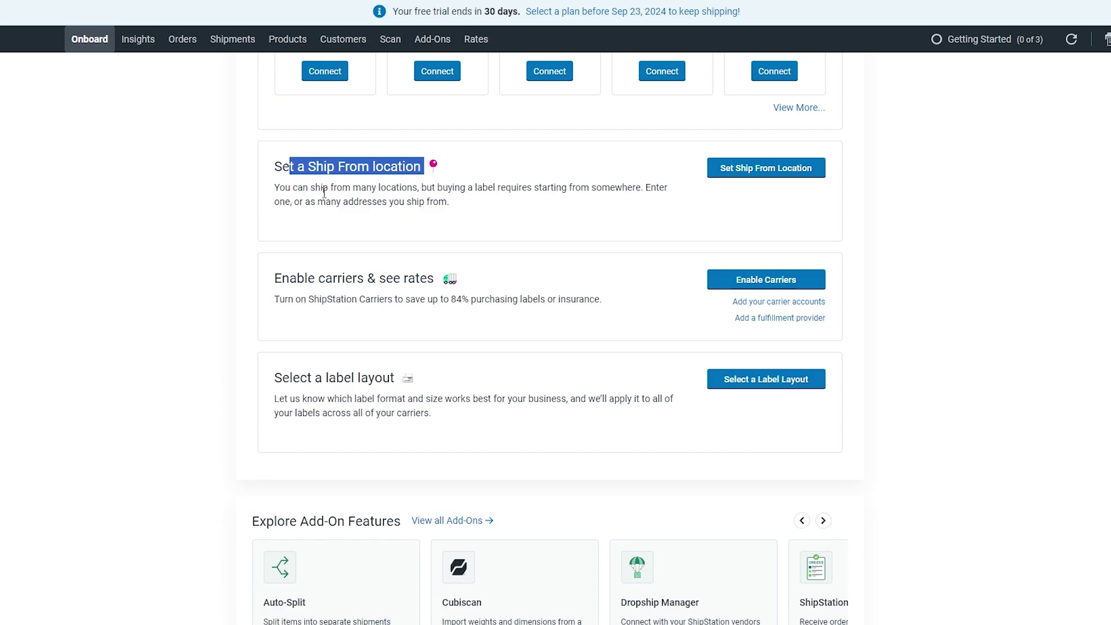
pyautogui.moveTo(328, 193); pyautogui.dragTo(642, 190)
pyautogui.click(454, 193)
pyautogui.click(406, 252)
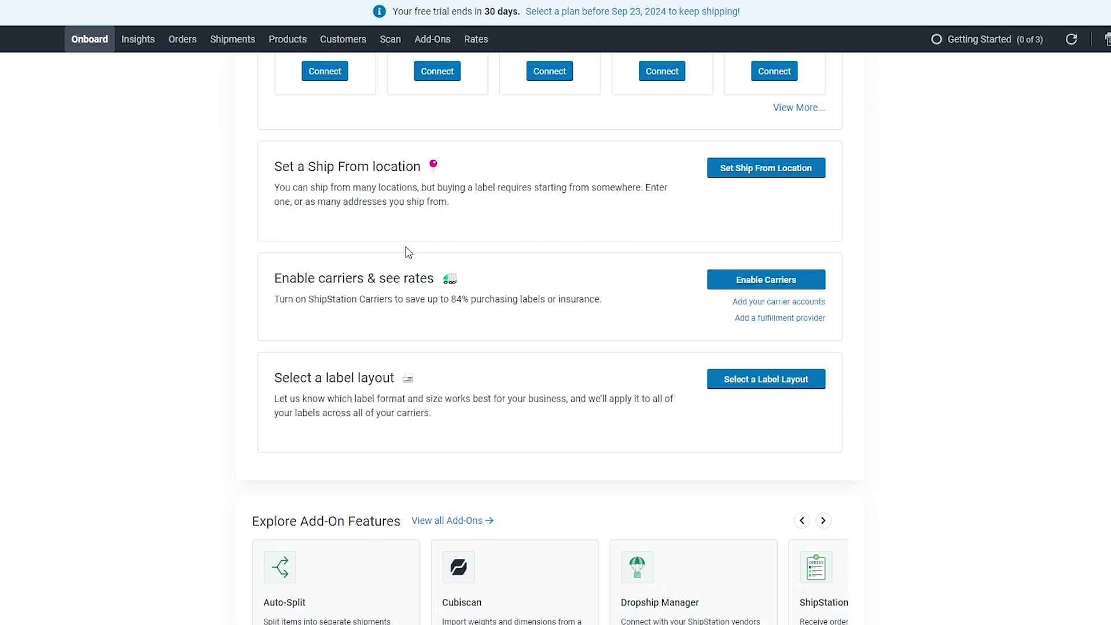
pyautogui.moveTo(315, 279); pyautogui.dragTo(403, 276)
pyautogui.moveTo(300, 379); pyautogui.dragTo(380, 369)
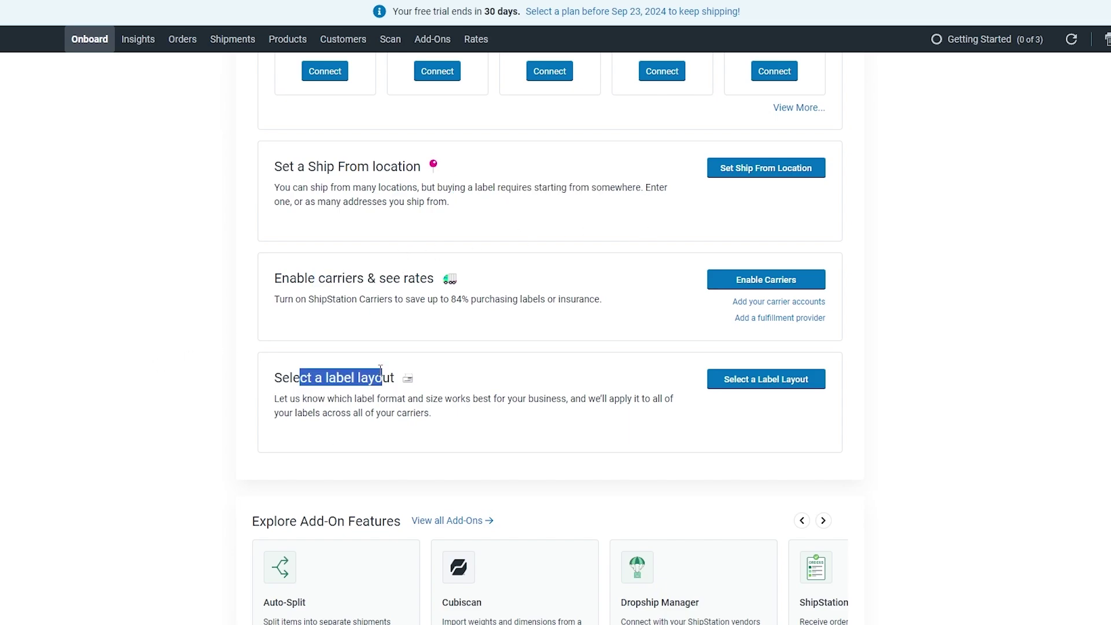
pyautogui.click(380, 369)
# Review the carriers text and the create a single label option.
pyautogui.scroll(-2, 440, 332)
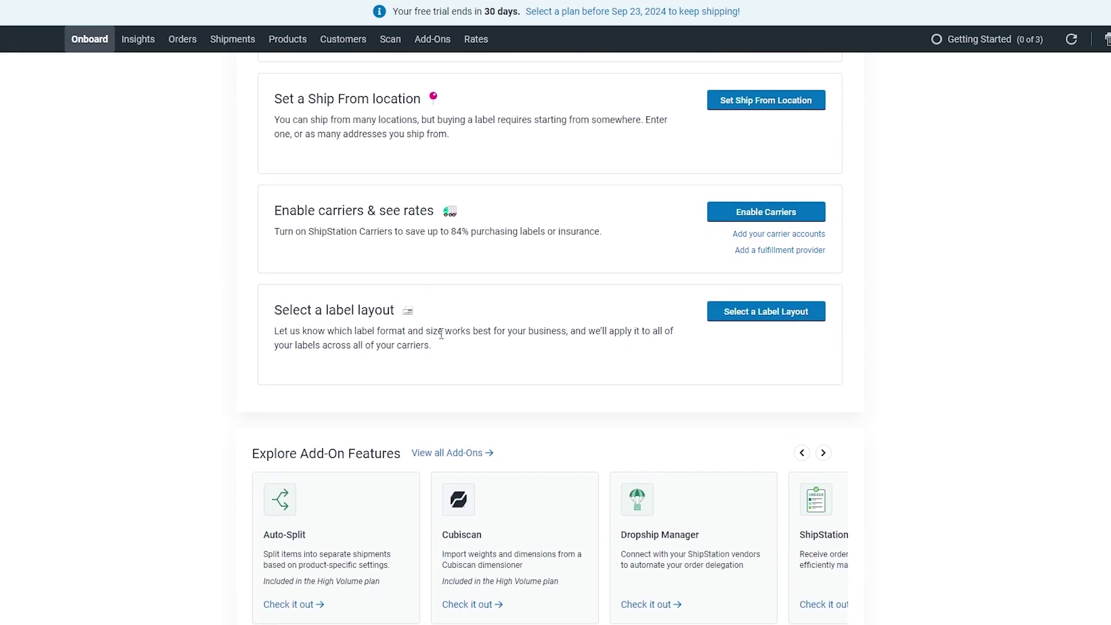
pyautogui.moveTo(338, 371); pyautogui.dragTo(434, 360)
pyautogui.click(567, 382)
pyautogui.scroll(10, 570, 383)
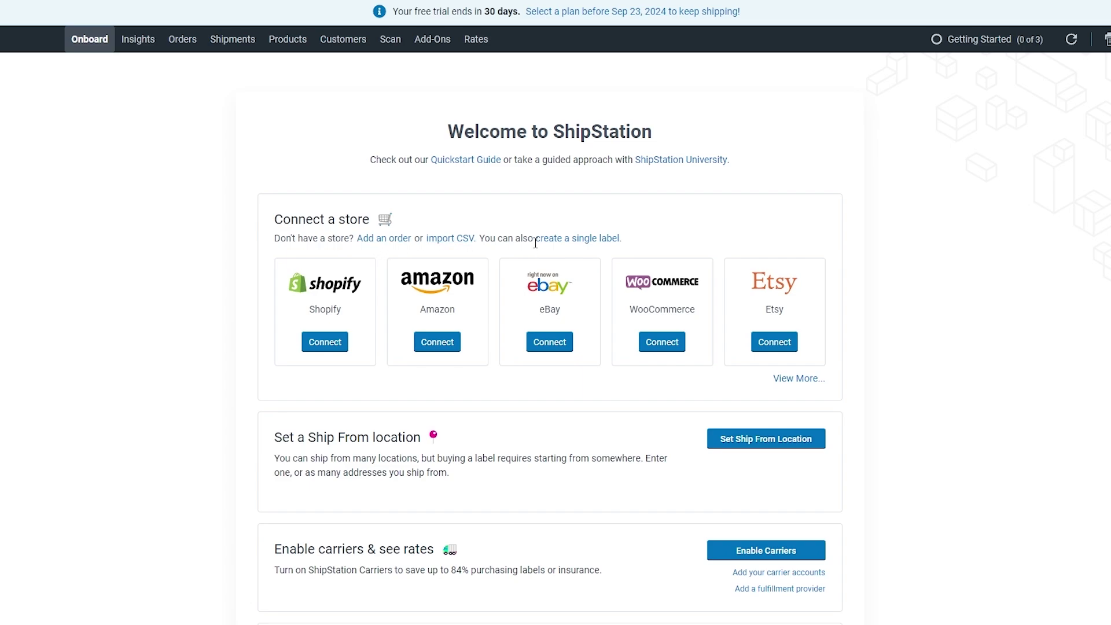
pyautogui.moveTo(535, 243); pyautogui.dragTo(627, 243)
pyautogui.click(678, 241)
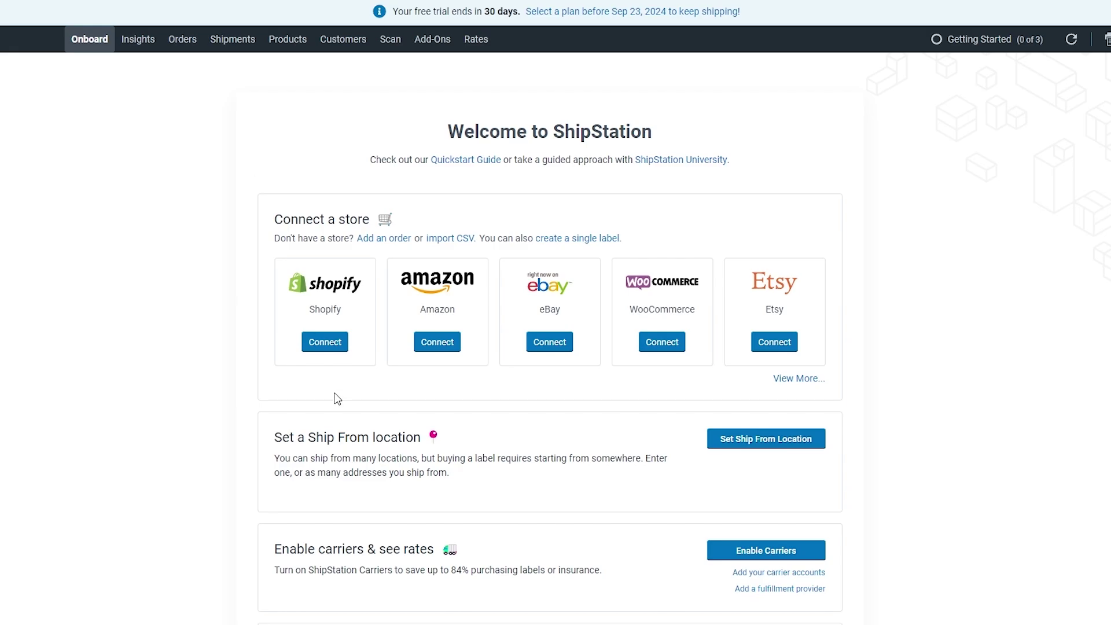
# Start the Shopify store connection and focus its Shopify Domain field.
pyautogui.click(338, 347)
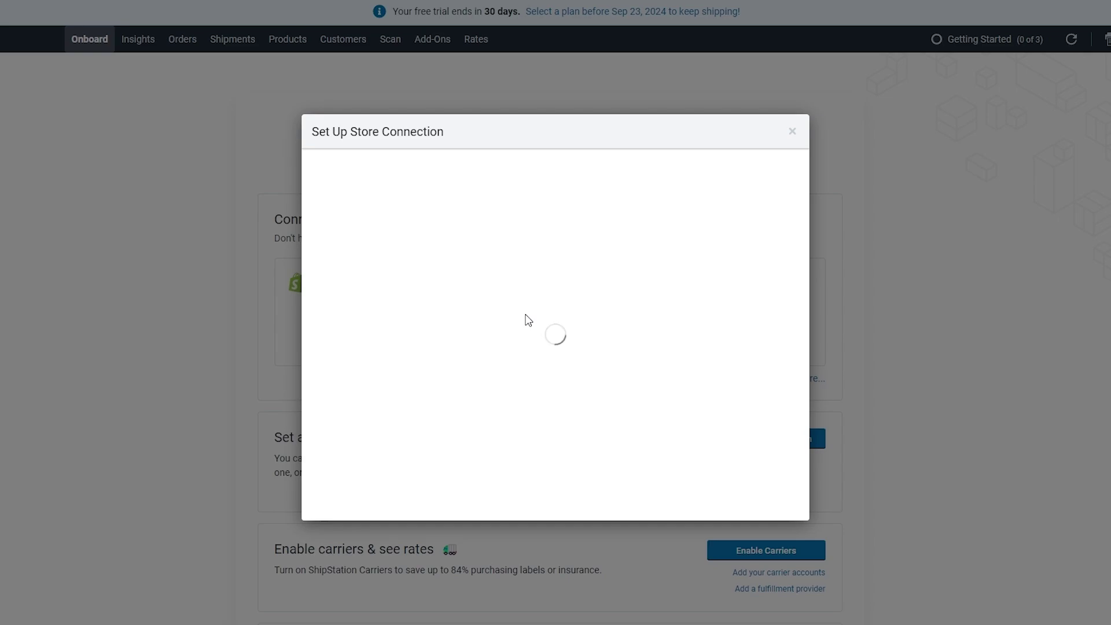
pyautogui.click(348, 268)
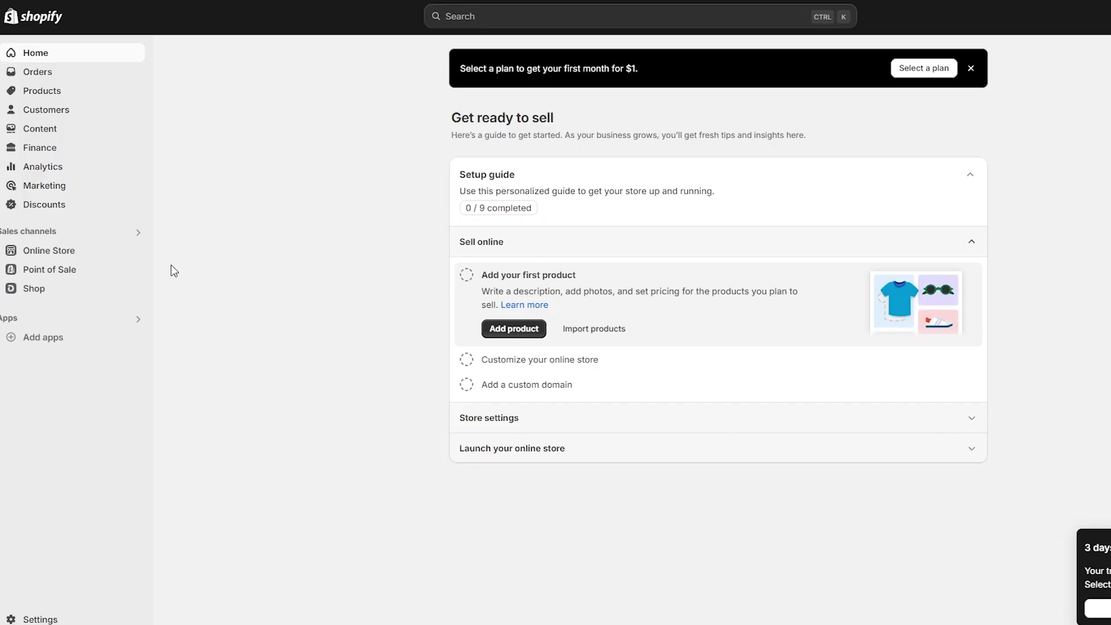
# Go to Shopify's Online Store to view the live My Store storefront and its address.
pyautogui.click(64, 250)
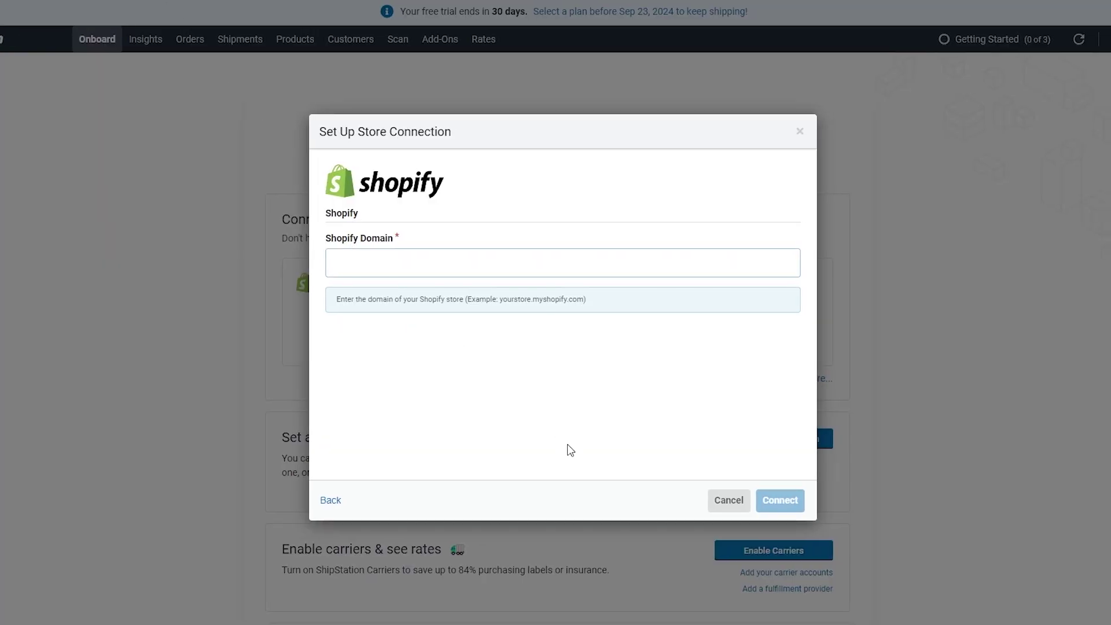
pyautogui.write('https://9c8c33-2c.myshopify.com/')
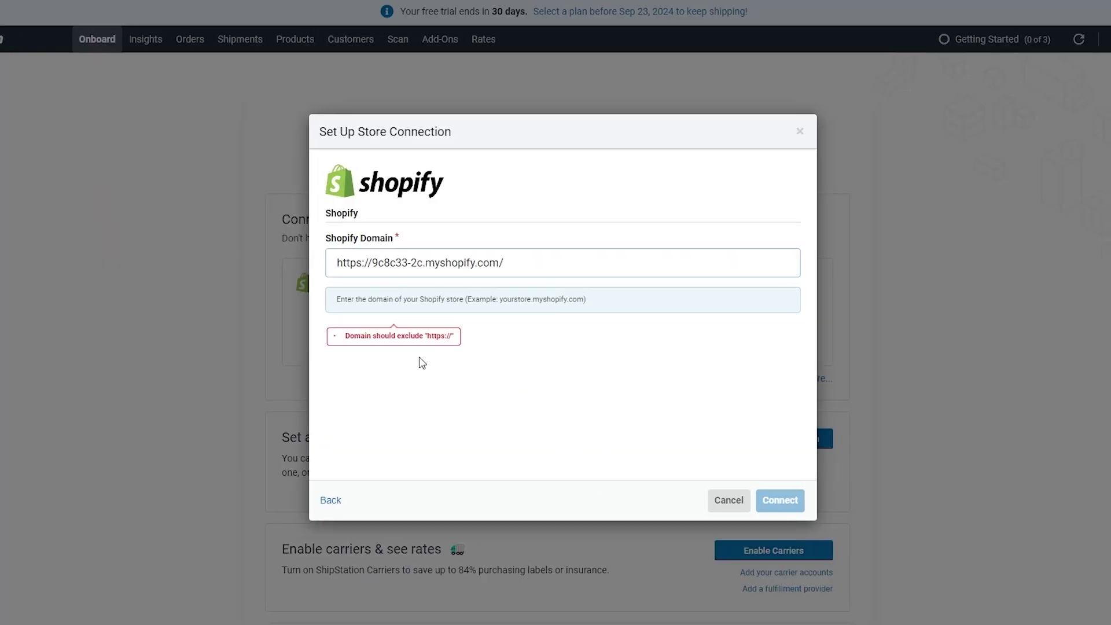
pyautogui.moveTo(374, 262); pyautogui.dragTo(336, 262)
pyautogui.press('BackSpace')
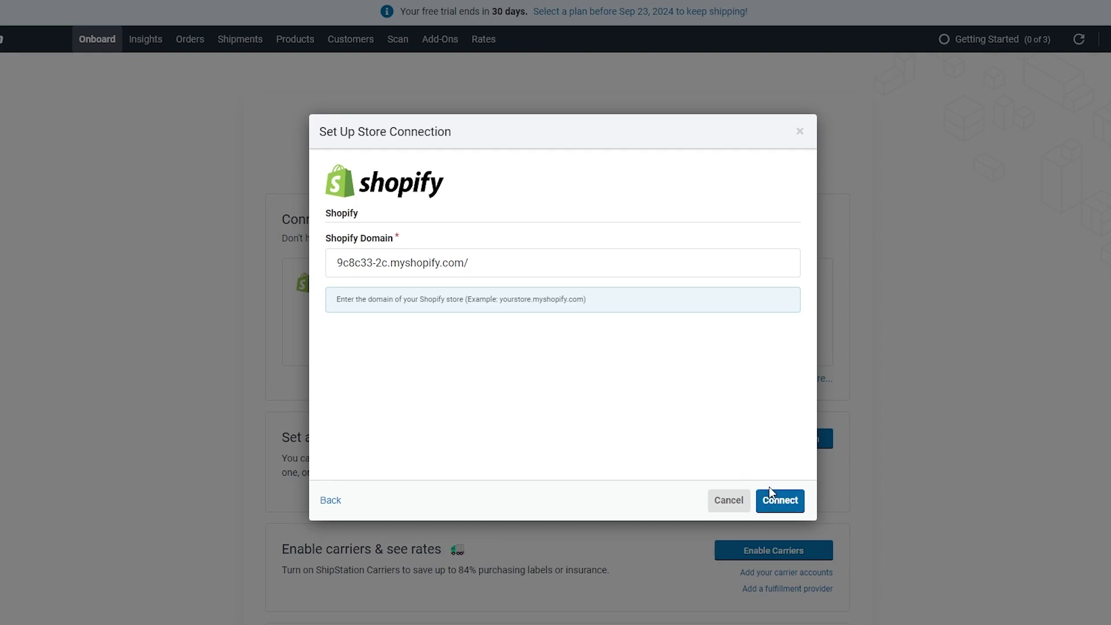
pyautogui.click(556, 263)
pyautogui.click(785, 501)
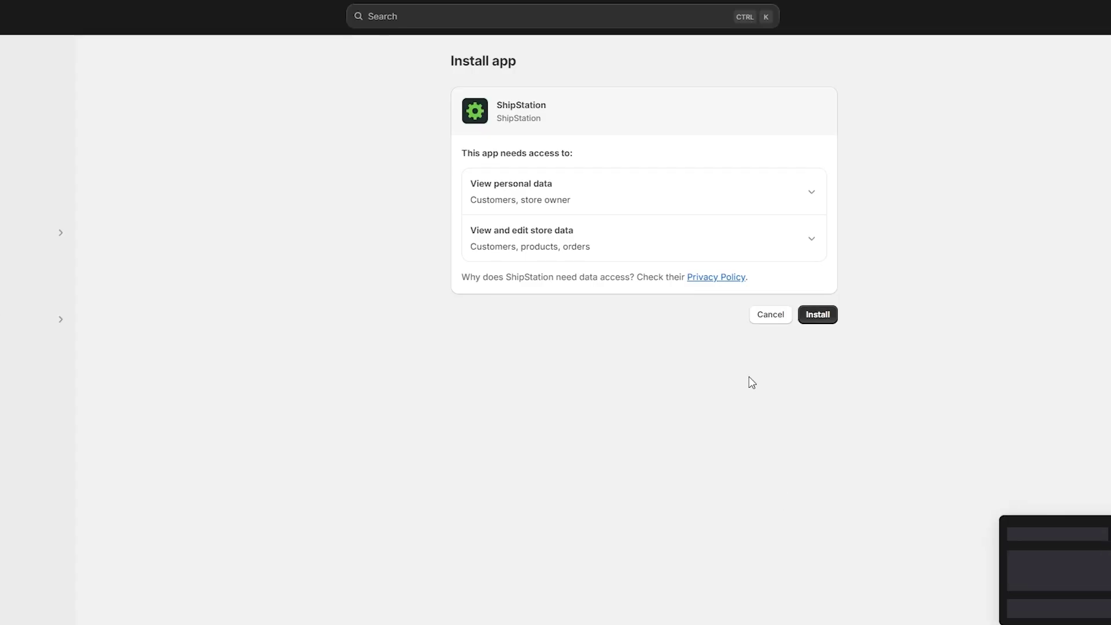
# Install the ShipStation app on the Shopify store, granting its requested data access.
pyautogui.moveTo(443, 66); pyautogui.dragTo(498, 62)
pyautogui.click(523, 68)
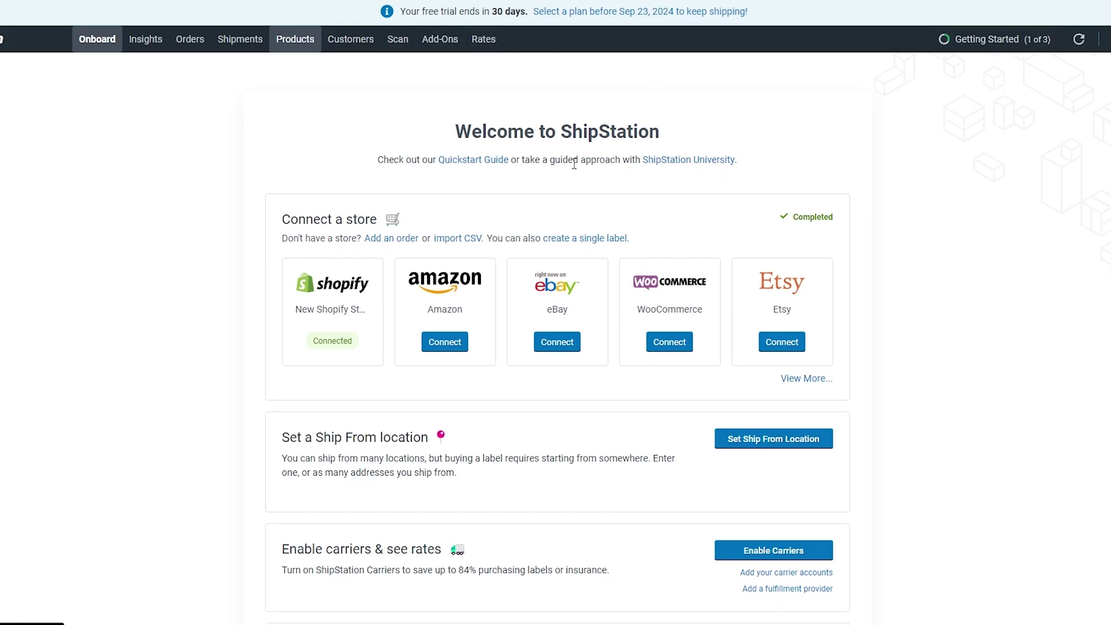
# Review the Getting Started checklist: store connected, add shipping services, set Ship From address.
pyautogui.click(986, 41)
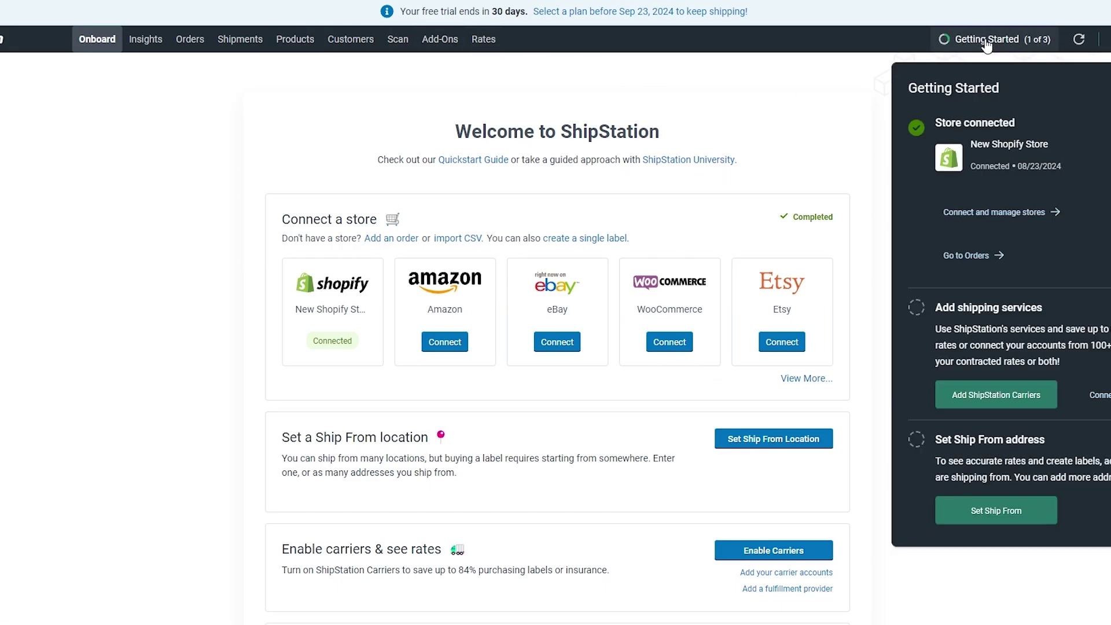
pyautogui.moveTo(953, 125); pyautogui.dragTo(1005, 123)
pyautogui.moveTo(958, 306); pyautogui.dragTo(1034, 301)
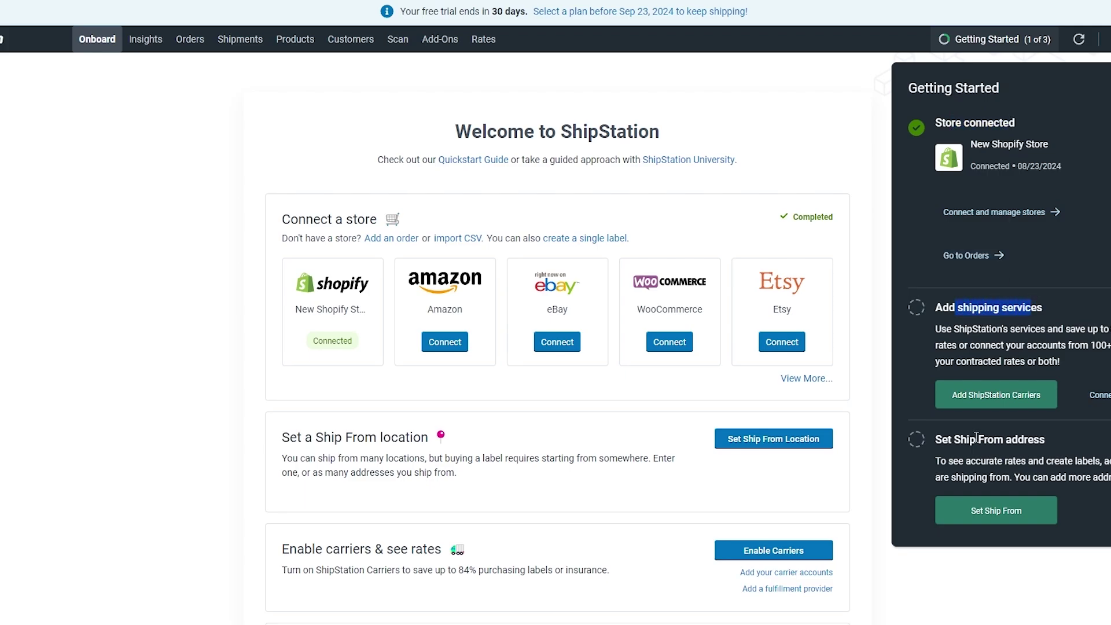
pyautogui.moveTo(948, 438); pyautogui.dragTo(1033, 435)
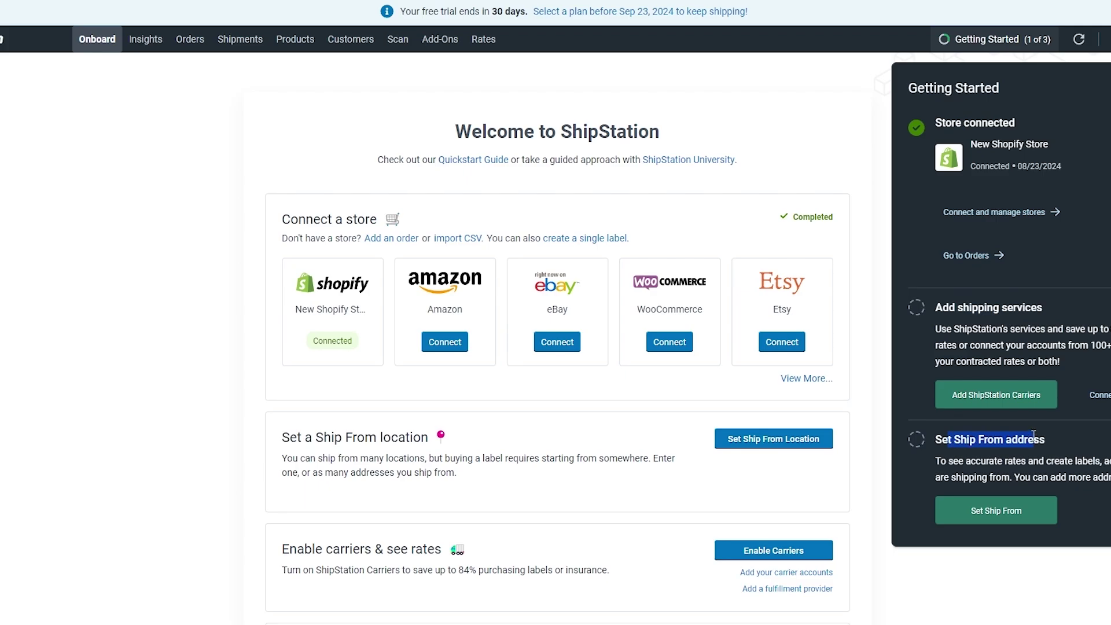
pyautogui.click(994, 39)
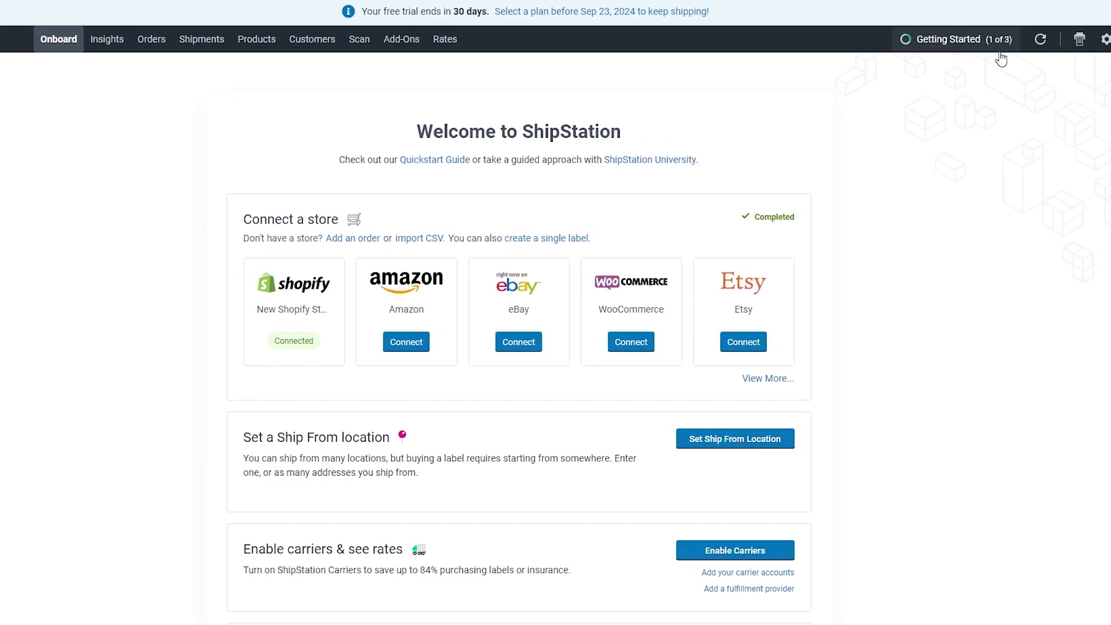
pyautogui.click(1078, 39)
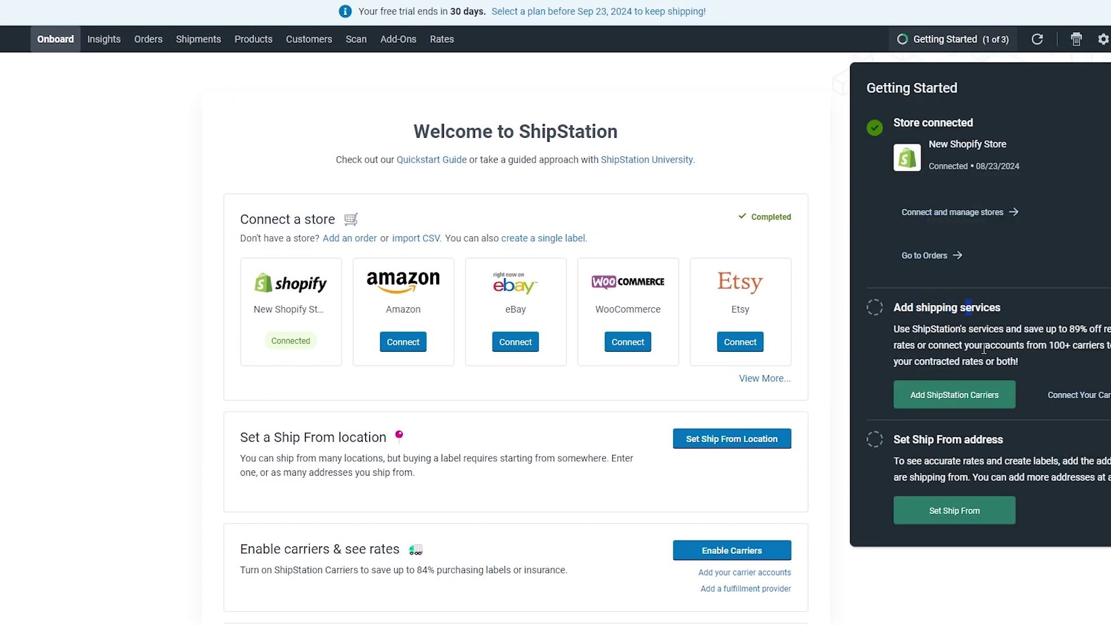
# Start activating ShipStation carrier rates and opt out of linking a Stamps.com account.
pyautogui.click(963, 401)
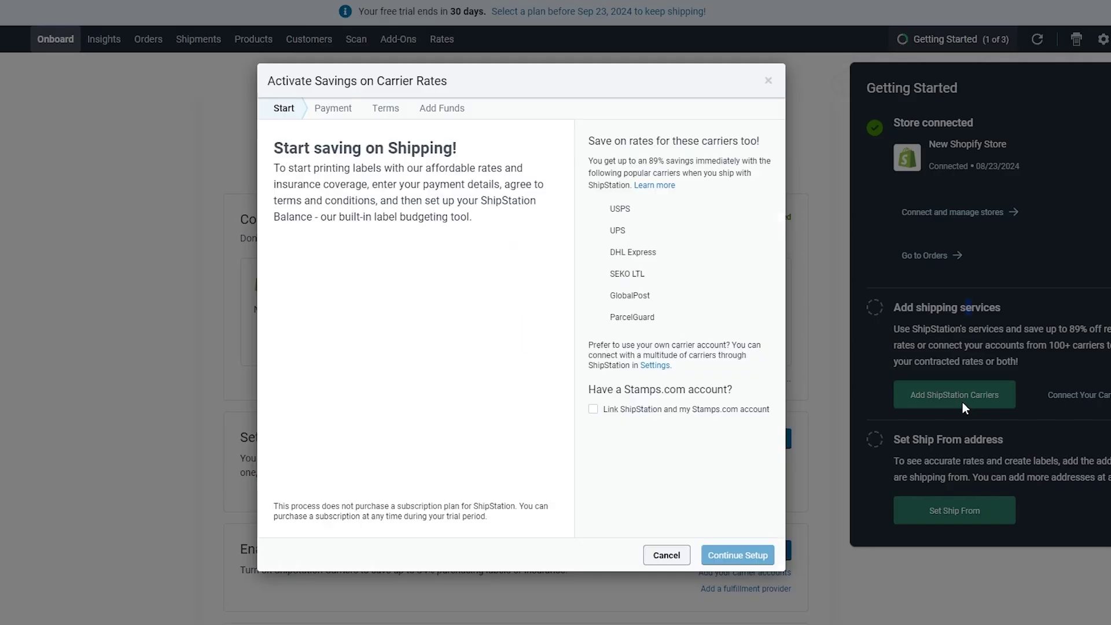
pyautogui.moveTo(589, 179); pyautogui.dragTo(740, 184)
pyautogui.scroll(-1, 695, 347)
pyautogui.click(611, 461)
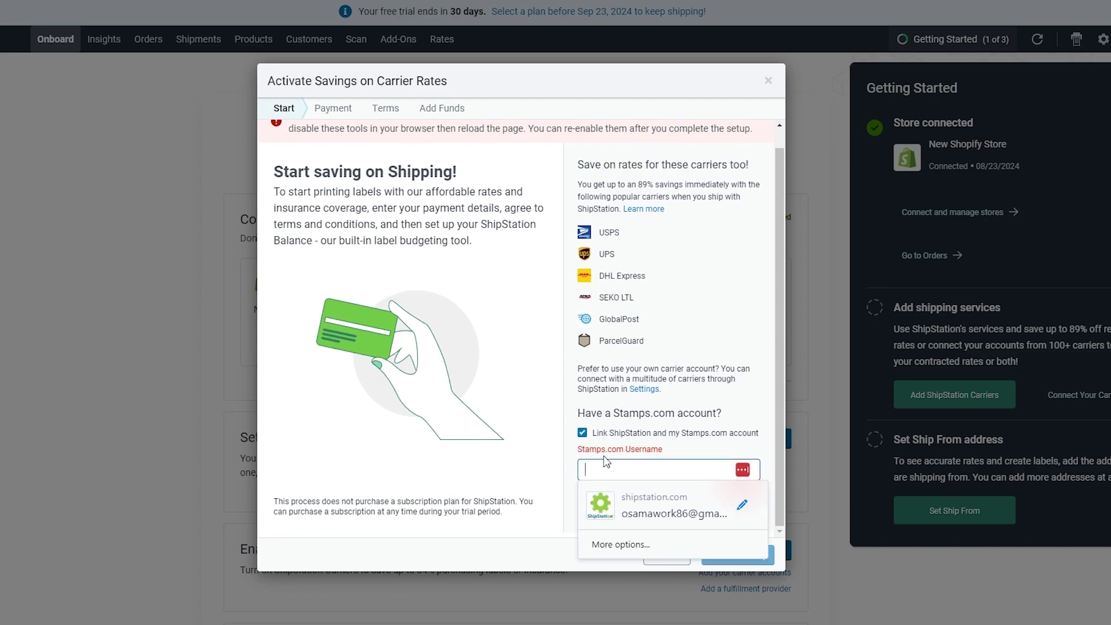
pyautogui.moveTo(602, 450); pyautogui.dragTo(605, 452)
pyautogui.click(619, 434)
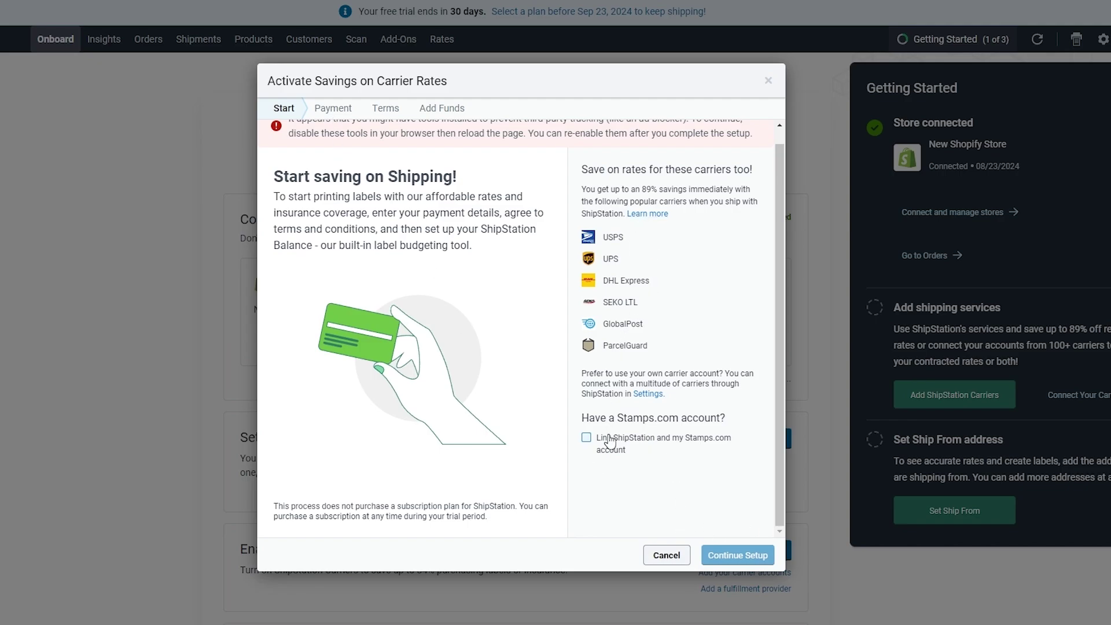
# Keep the Stamps.com link unchecked and continue to the Billing Address and Payment Details step.
pyautogui.moveTo(609, 421); pyautogui.dragTo(732, 425)
pyautogui.click(732, 426)
pyautogui.moveTo(640, 424); pyautogui.dragTo(712, 424)
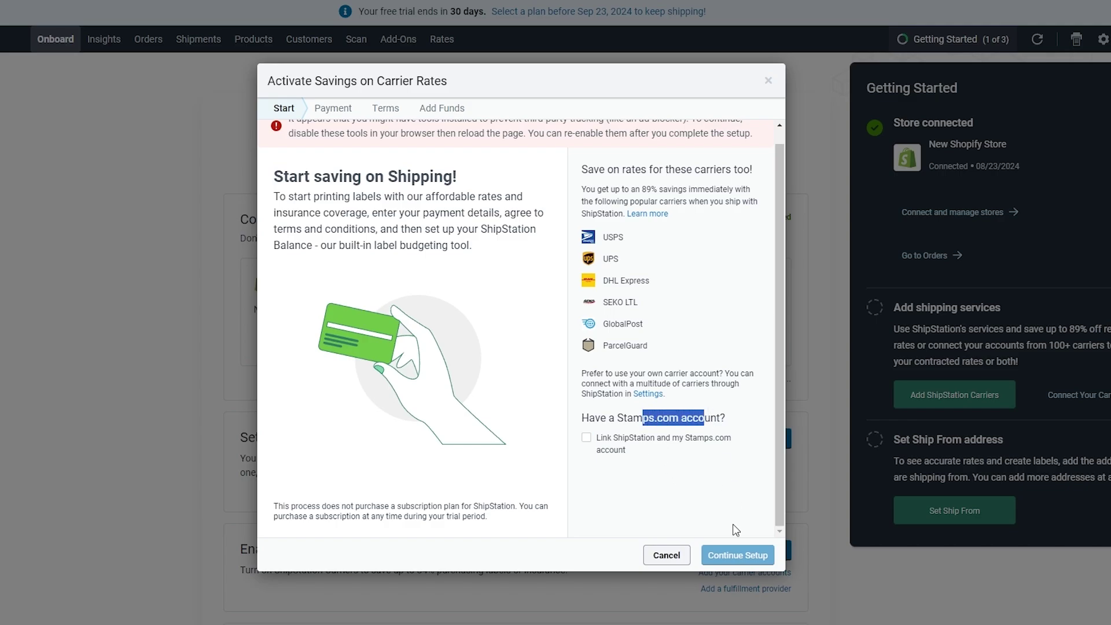
pyautogui.click(722, 462)
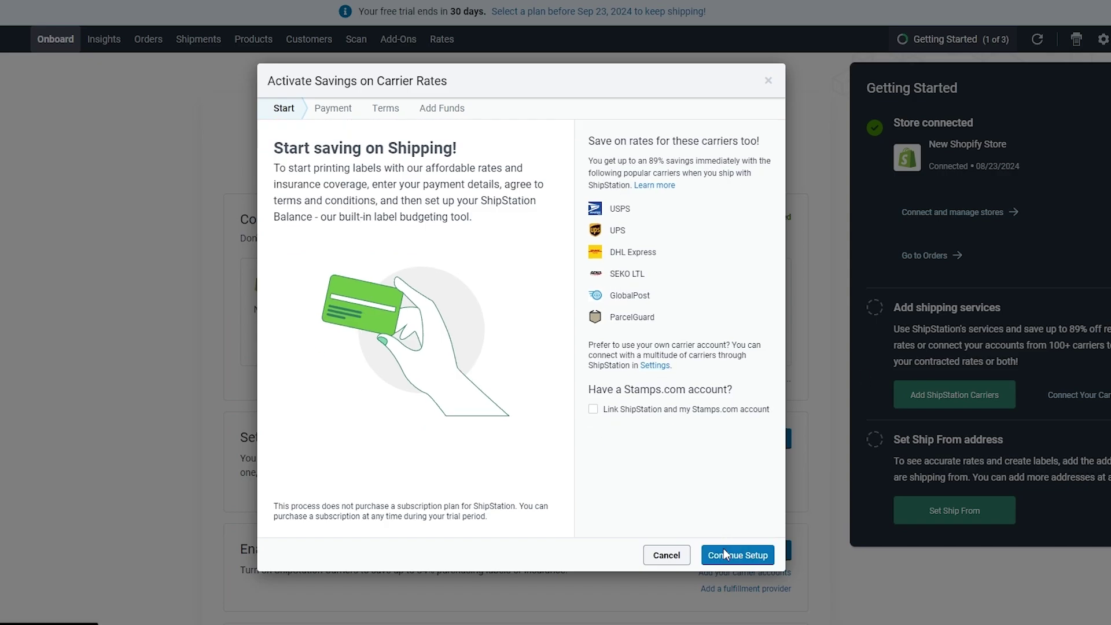
pyautogui.click(656, 410)
pyautogui.click(656, 411)
pyautogui.click(764, 553)
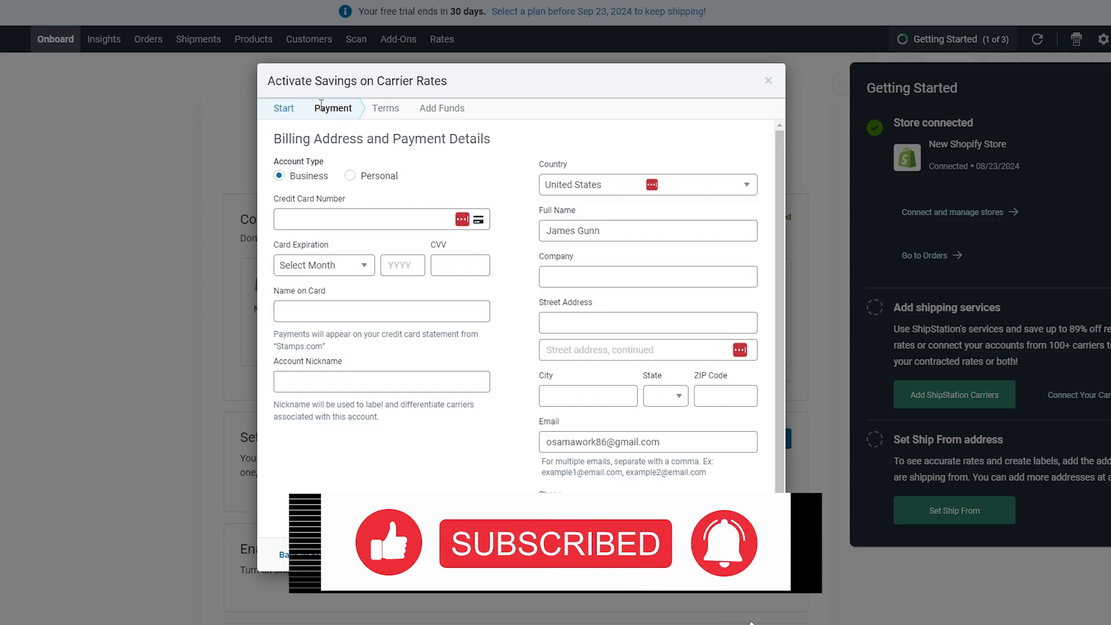
pyautogui.moveTo(321, 107); pyautogui.dragTo(469, 122)
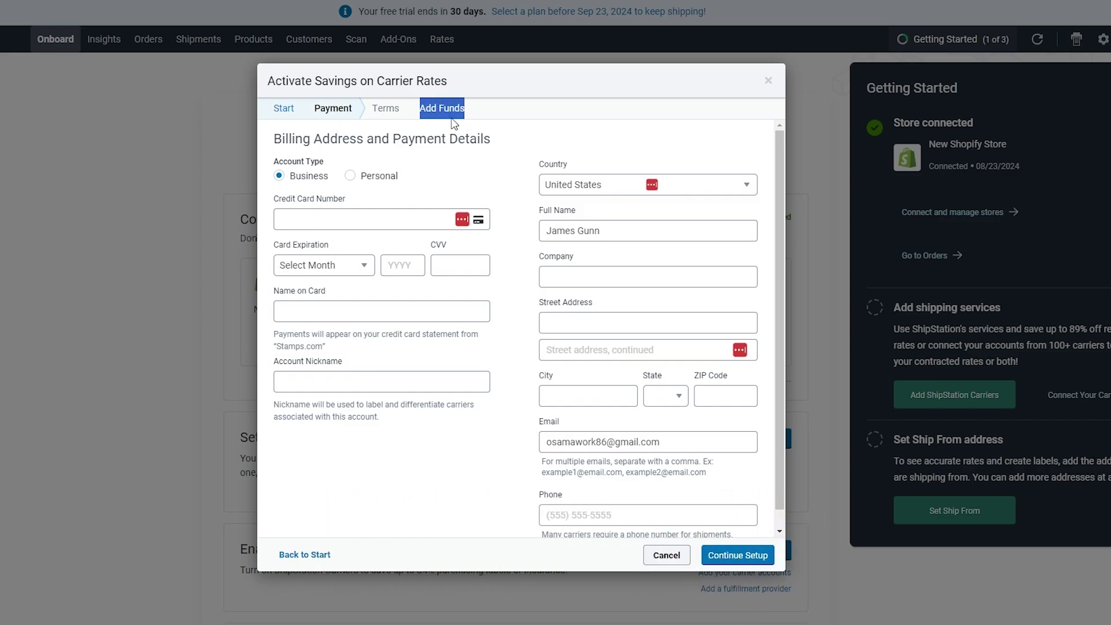
pyautogui.moveTo(284, 197); pyautogui.dragTo(339, 199)
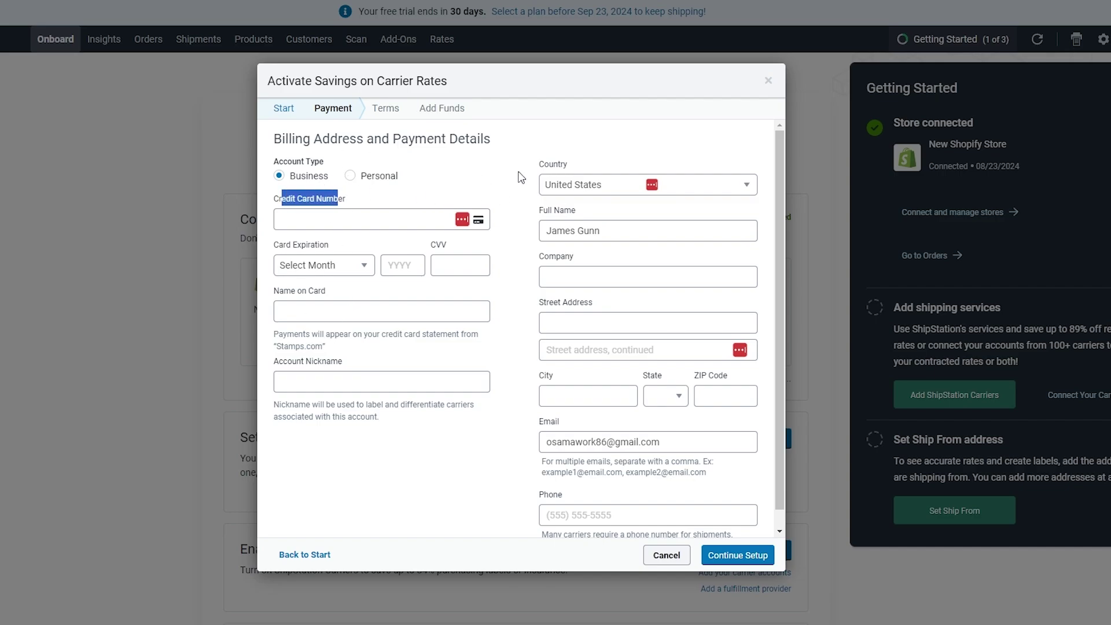
pyautogui.moveTo(544, 167); pyautogui.dragTo(630, 176)
pyautogui.scroll(-1, 637, 348)
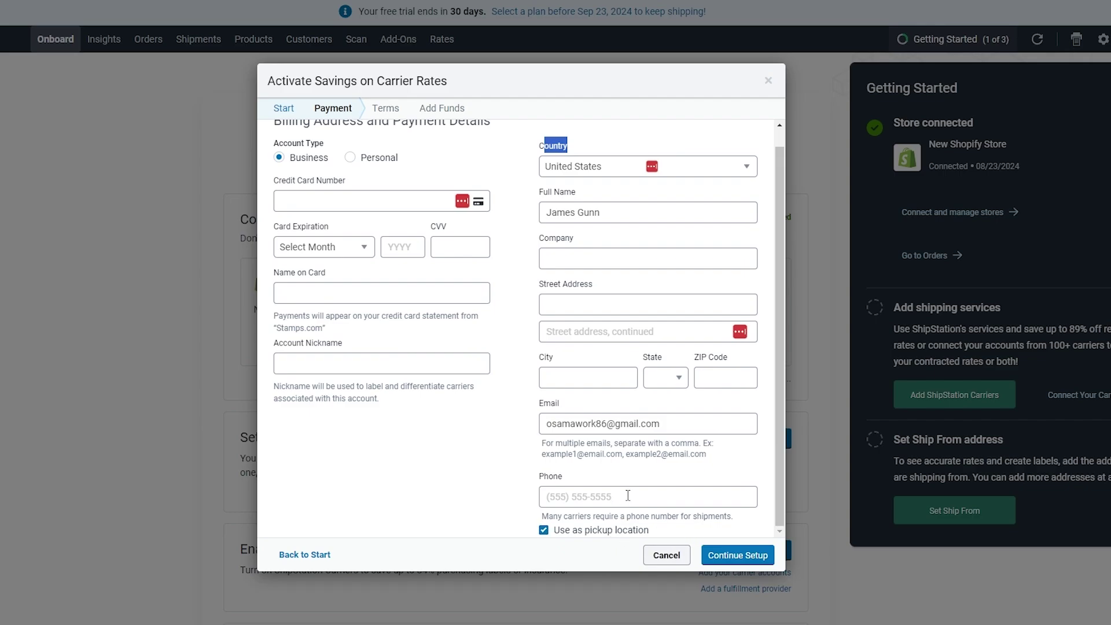
# Exit the carrier rate setup without saving and note the Set Ship From address step.
pyautogui.click(765, 79)
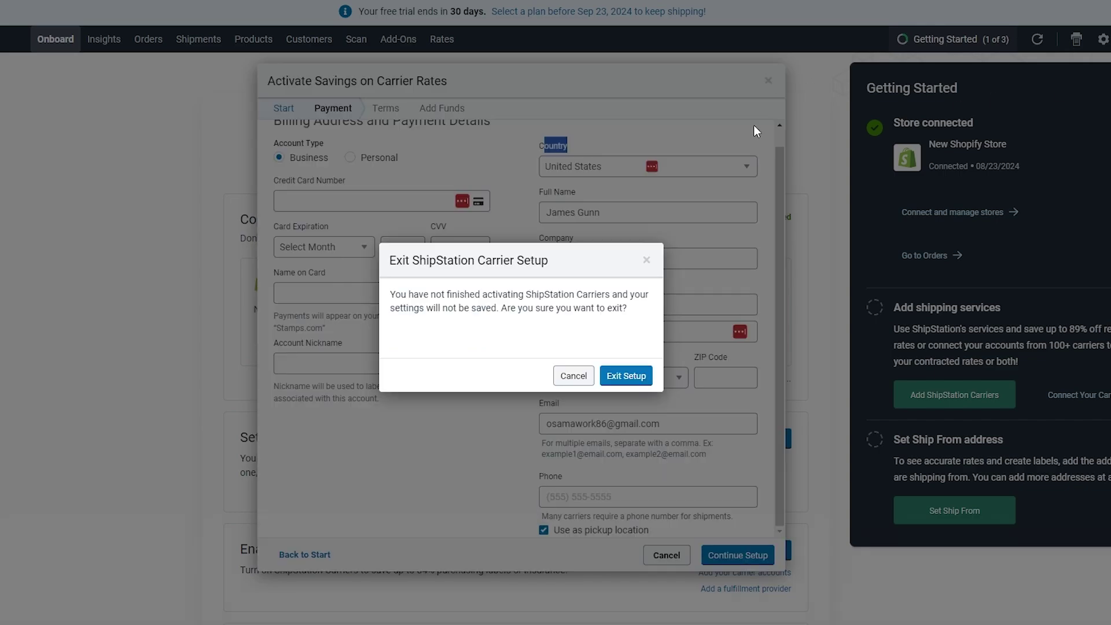
pyautogui.click(626, 376)
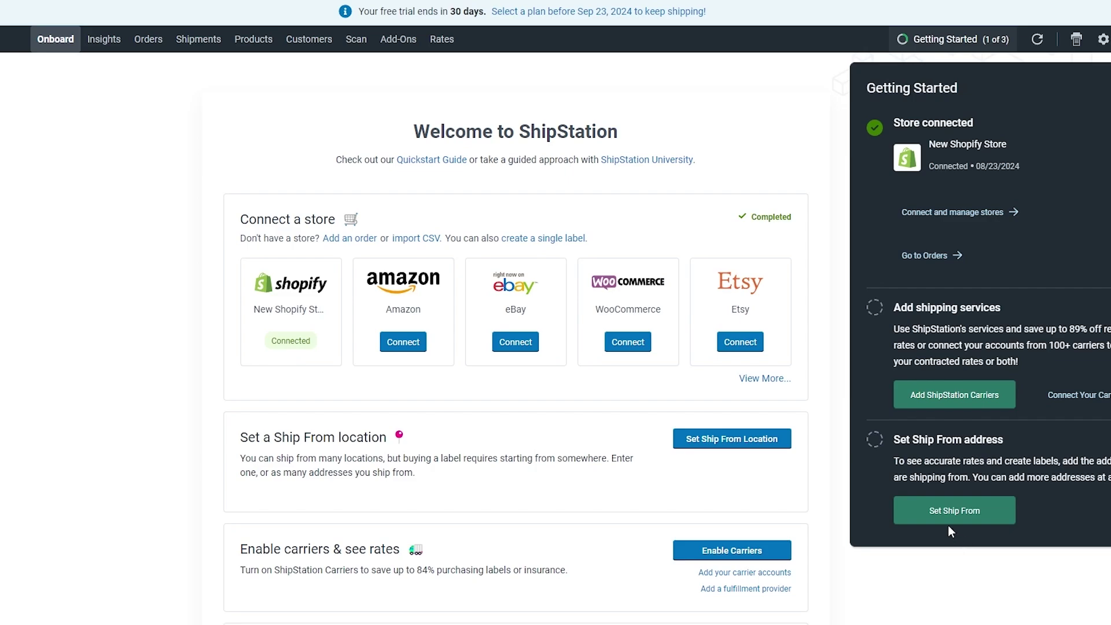
pyautogui.moveTo(894, 443); pyautogui.dragTo(1010, 440)
pyautogui.moveTo(894, 441); pyautogui.dragTo(1040, 426)
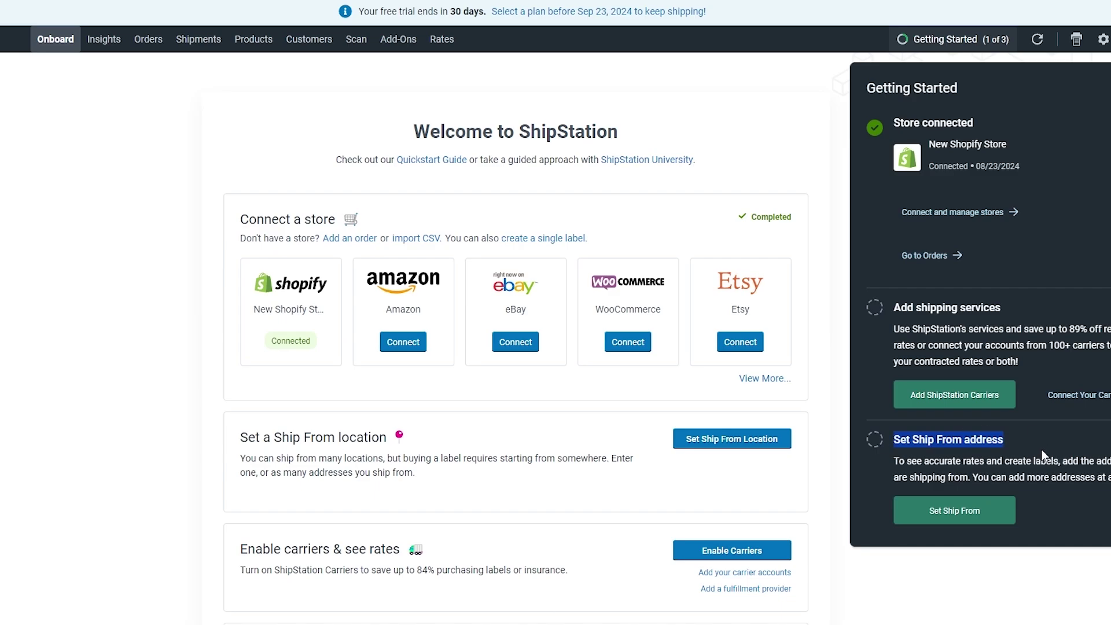
pyautogui.click(970, 523)
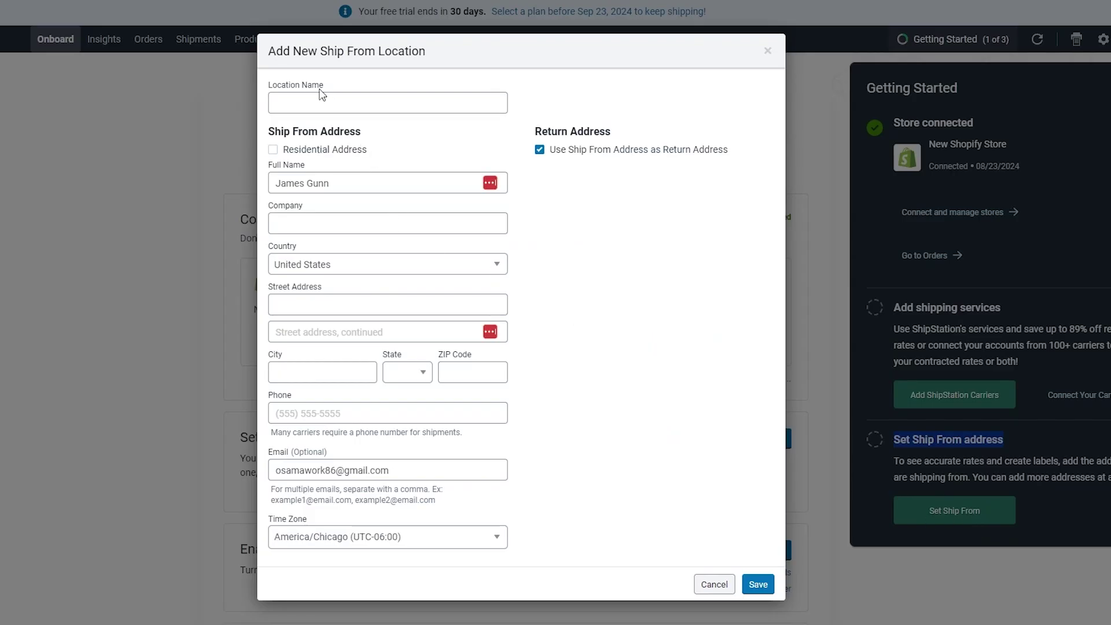
pyautogui.moveTo(308, 88); pyautogui.dragTo(283, 88)
pyautogui.moveTo(285, 132); pyautogui.dragTo(350, 132)
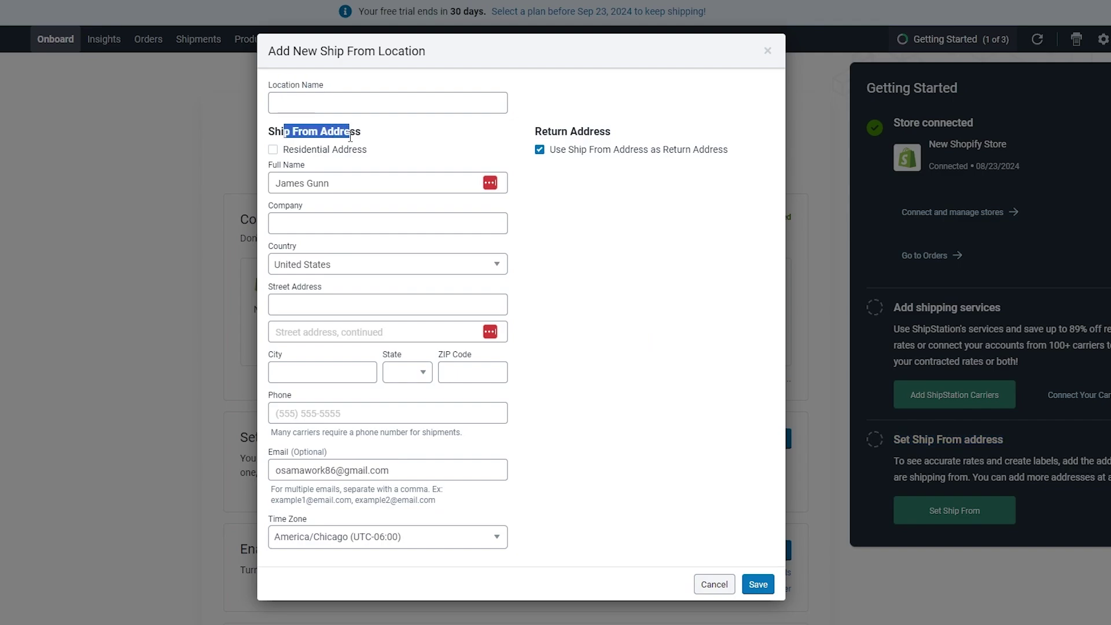
pyautogui.click(331, 154)
pyautogui.click(321, 157)
pyautogui.click(307, 157)
pyautogui.moveTo(284, 166); pyautogui.dragTo(321, 174)
pyautogui.moveTo(280, 210); pyautogui.dragTo(324, 212)
pyautogui.click(302, 257)
pyautogui.moveTo(299, 288); pyautogui.dragTo(334, 296)
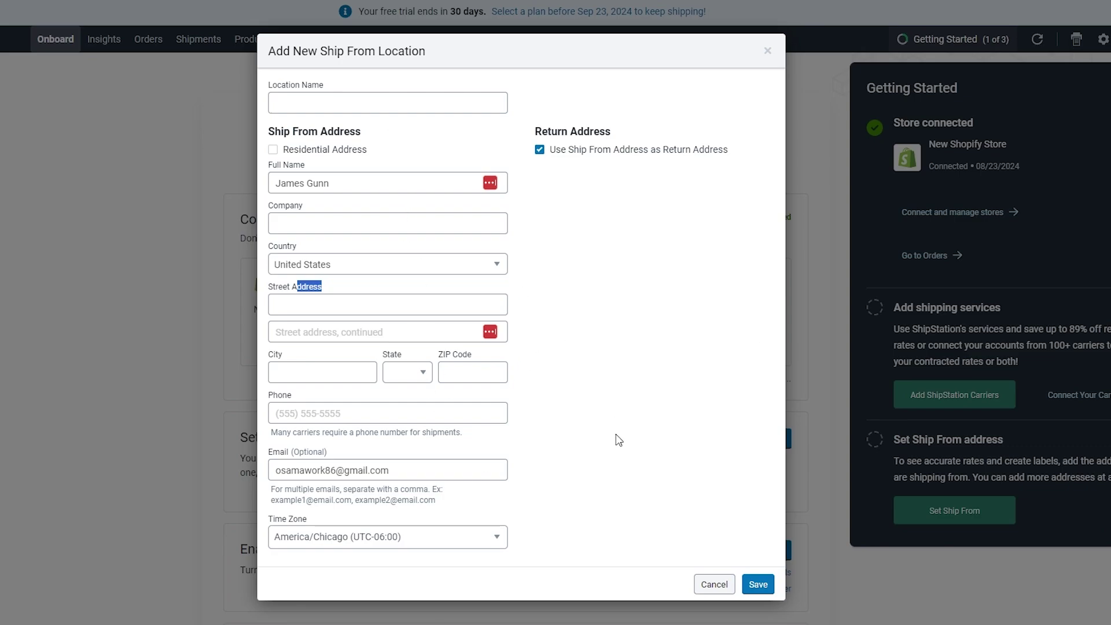
# Dismiss the ship-from form, open the label layout choices, and preview a sample label.
pyautogui.press('Escape')
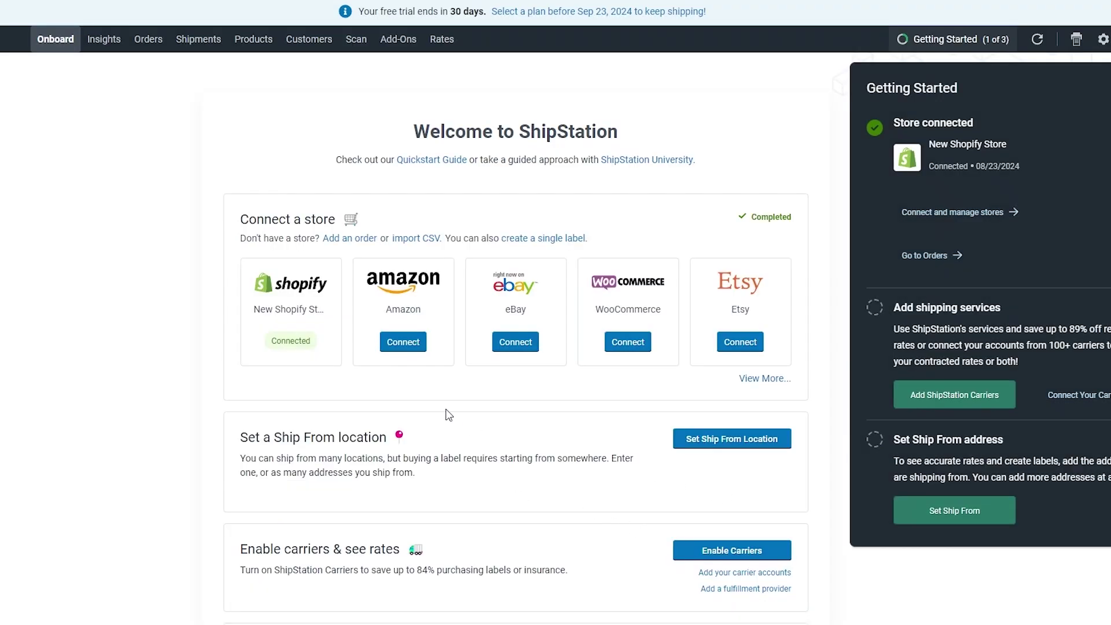
pyautogui.scroll(-3, 558, 380)
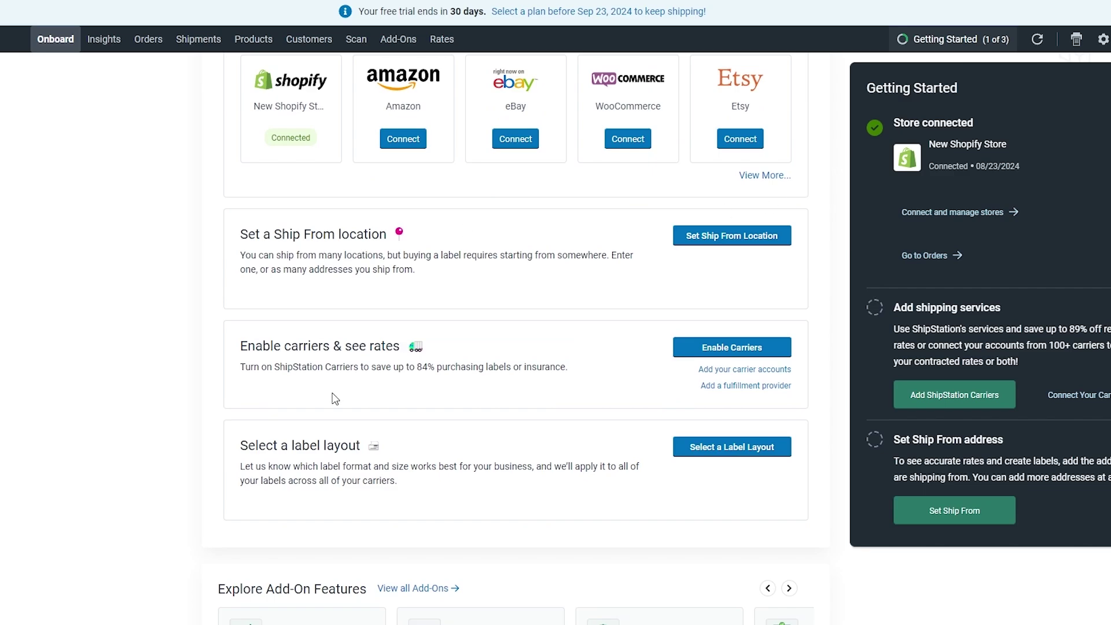
pyautogui.moveTo(275, 343); pyautogui.dragTo(398, 339)
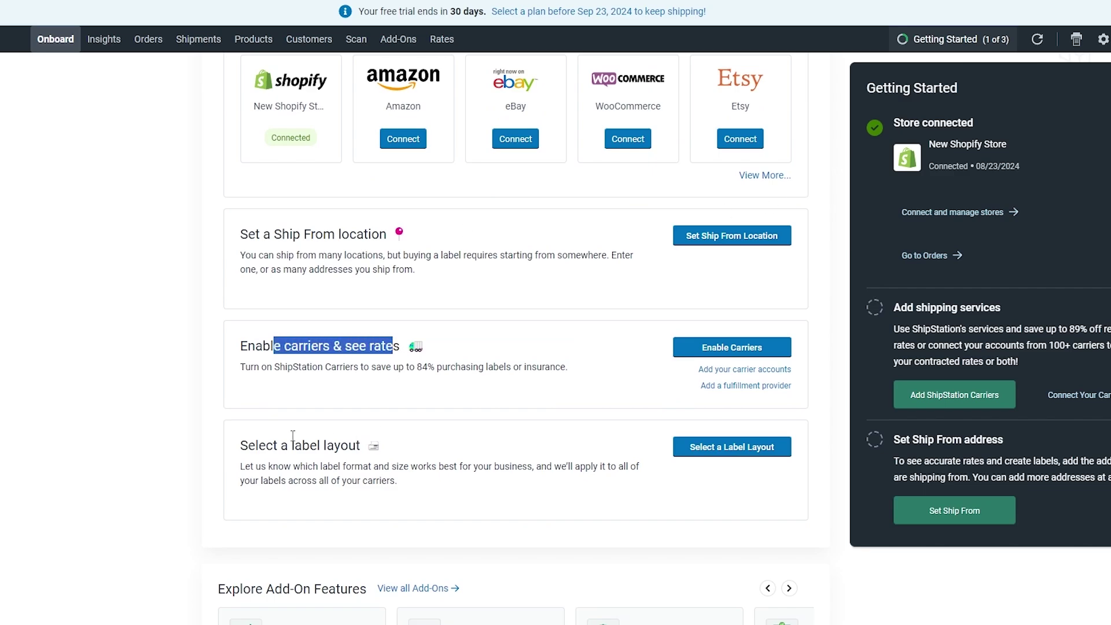
pyautogui.moveTo(288, 442); pyautogui.dragTo(421, 431)
pyautogui.click(75, 439)
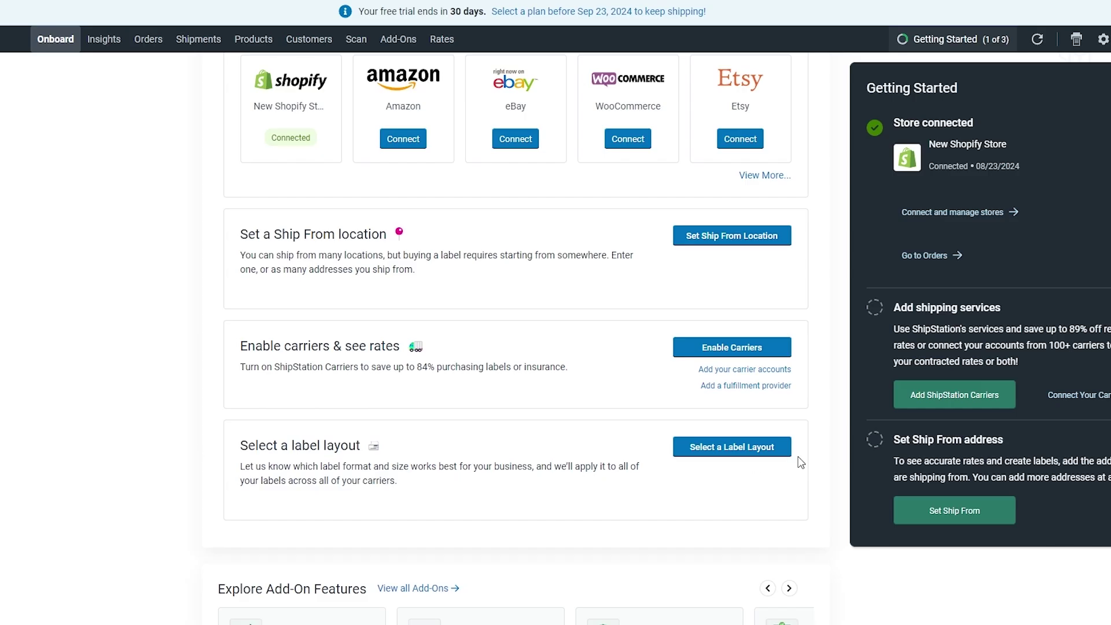
pyautogui.click(734, 449)
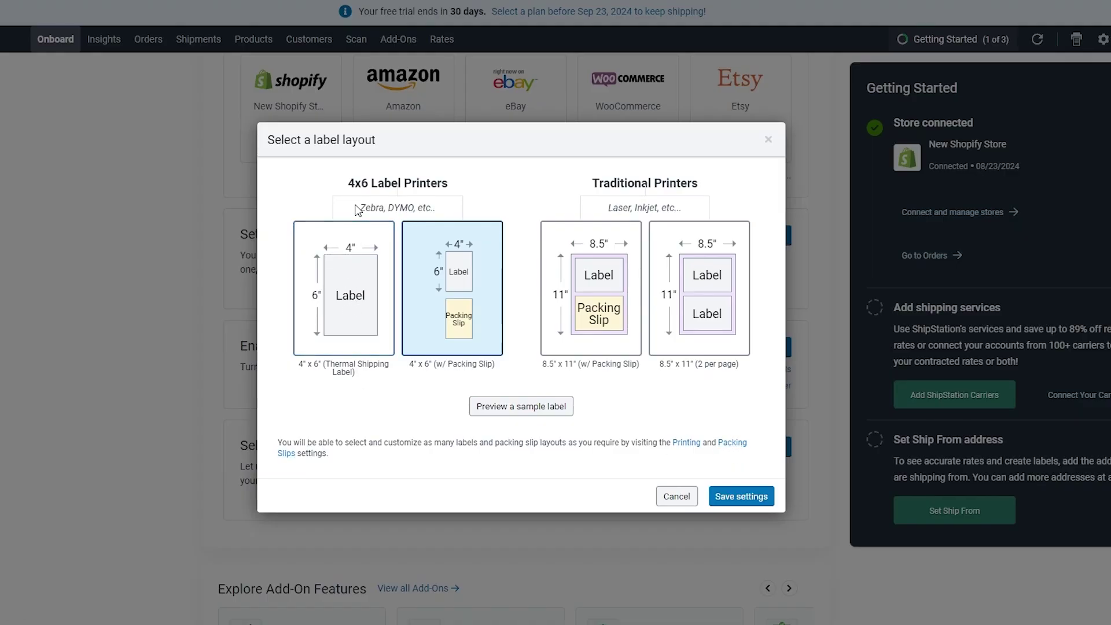
pyautogui.moveTo(355, 178); pyautogui.dragTo(454, 183)
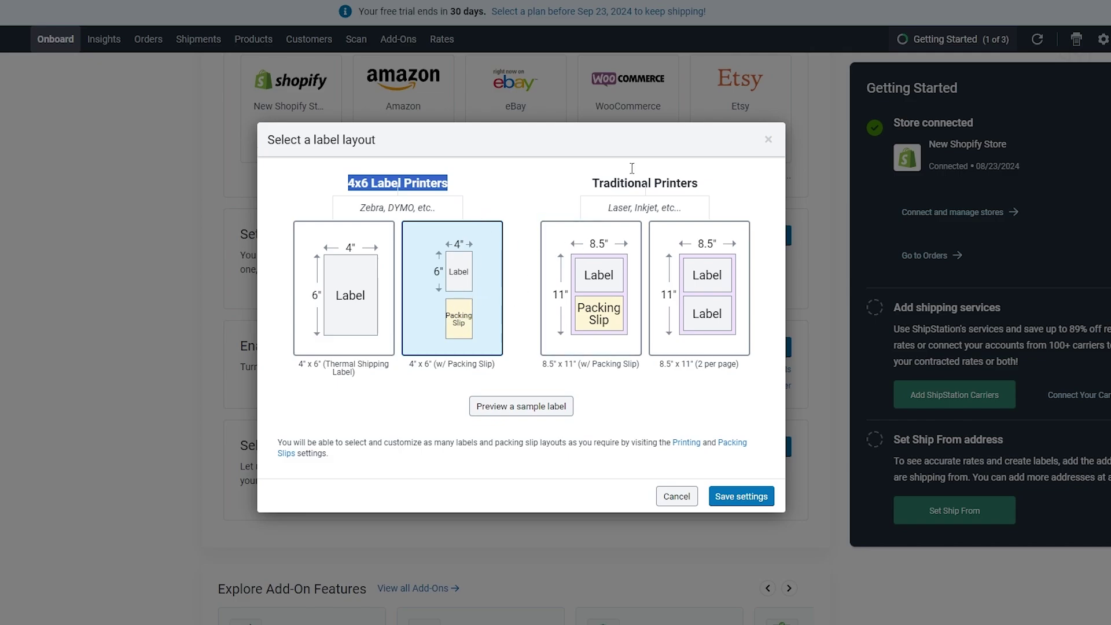
pyautogui.moveTo(589, 182); pyautogui.dragTo(700, 185)
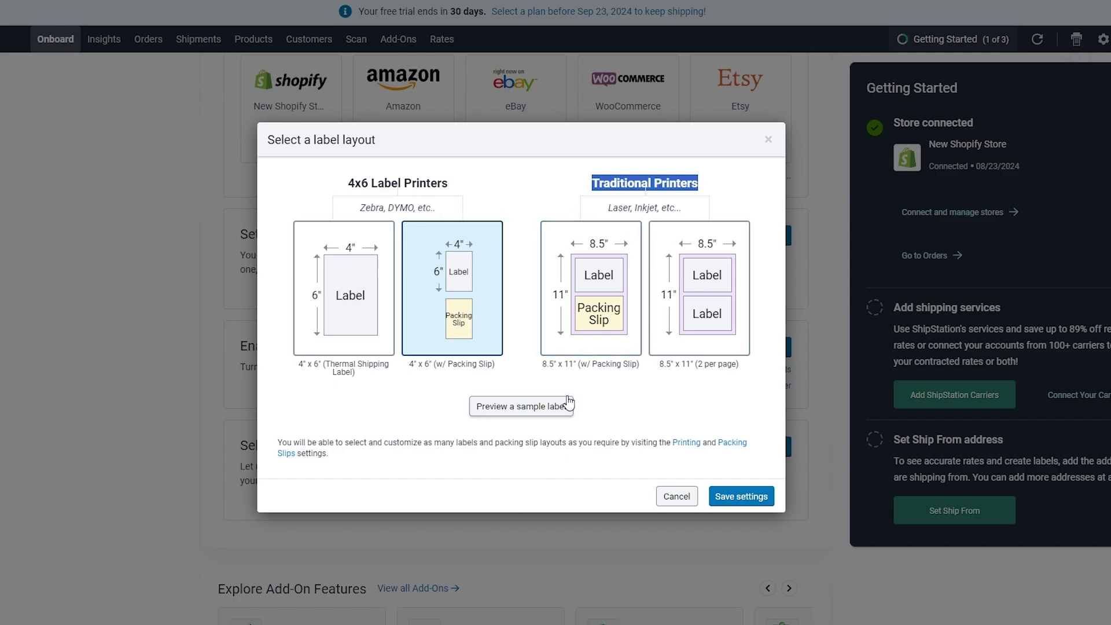
pyautogui.click(524, 407)
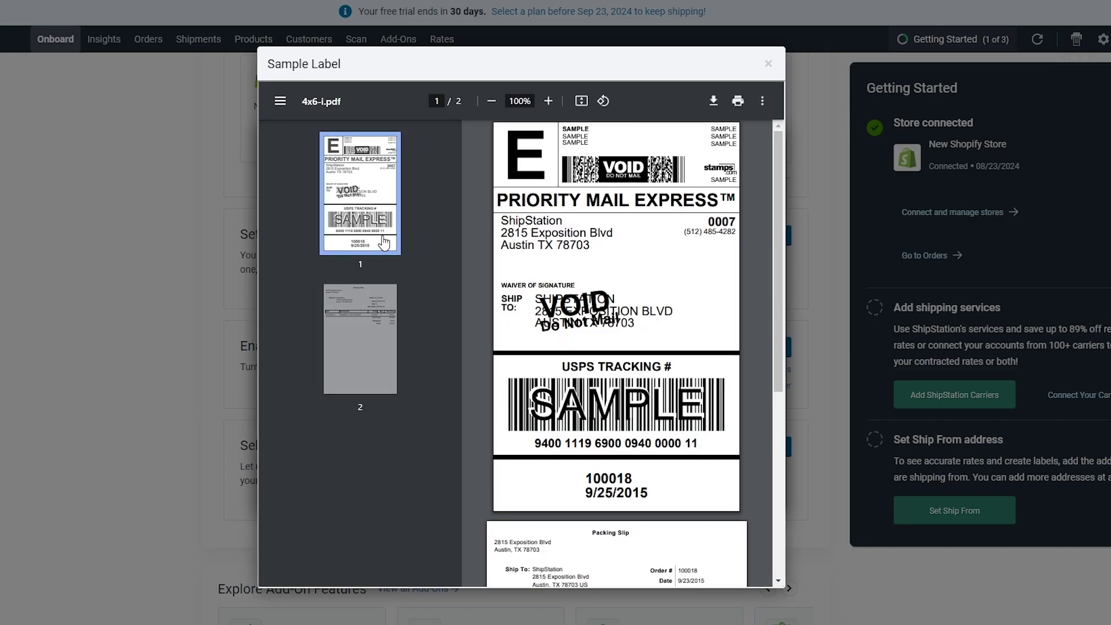
# Compare the sample's shipping label and packing slip pages, then close the preview.
pyautogui.click(373, 322)
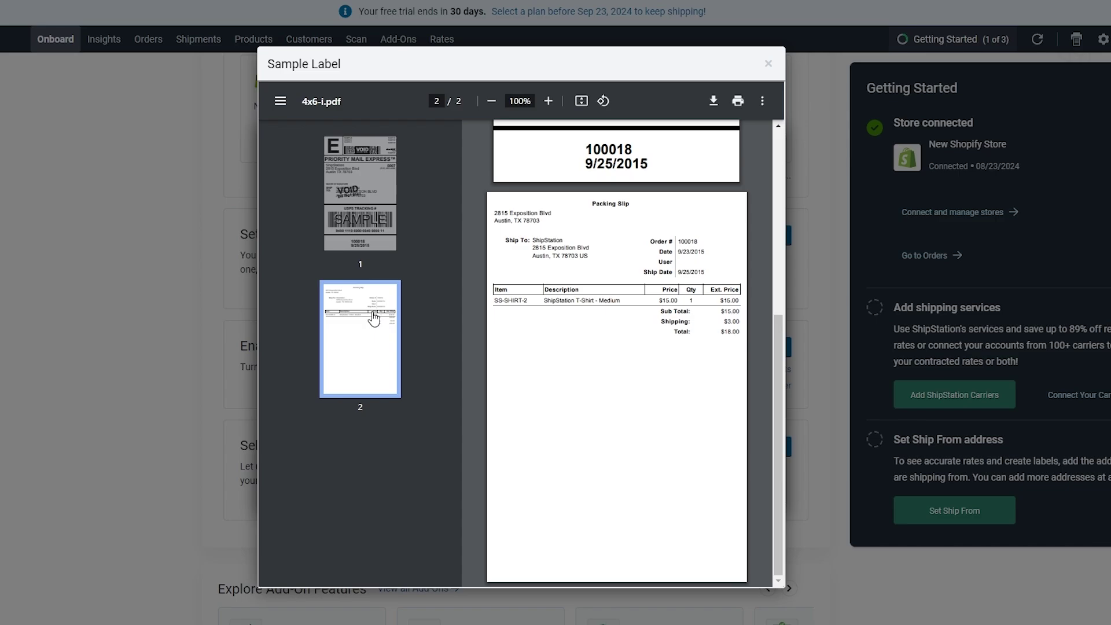
pyautogui.click(384, 231)
pyautogui.click(384, 334)
pyautogui.click(372, 322)
pyautogui.click(870, 107)
# Try the 4x6 and 8.5x11 packing-slip layouts, then pick 8.5x11 two labels per page.
pyautogui.click(421, 271)
pyautogui.click(553, 285)
pyautogui.click(671, 284)
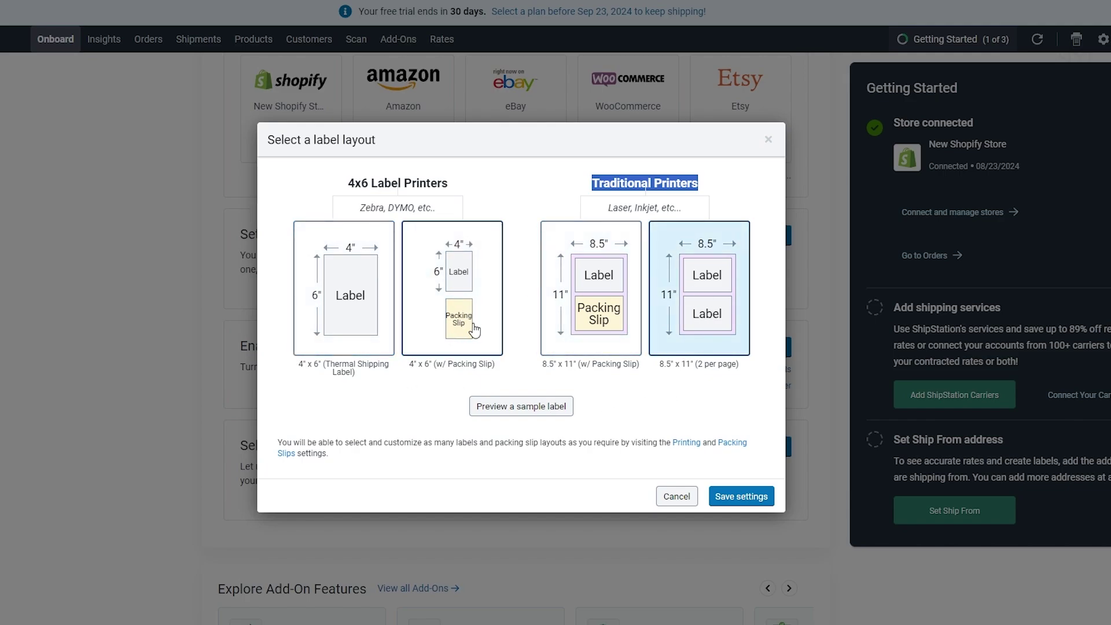
# Choose the 8.5" x 11" (w/ Packing Slip) layout instead of 4x6 and save it.
pyautogui.click(306, 322)
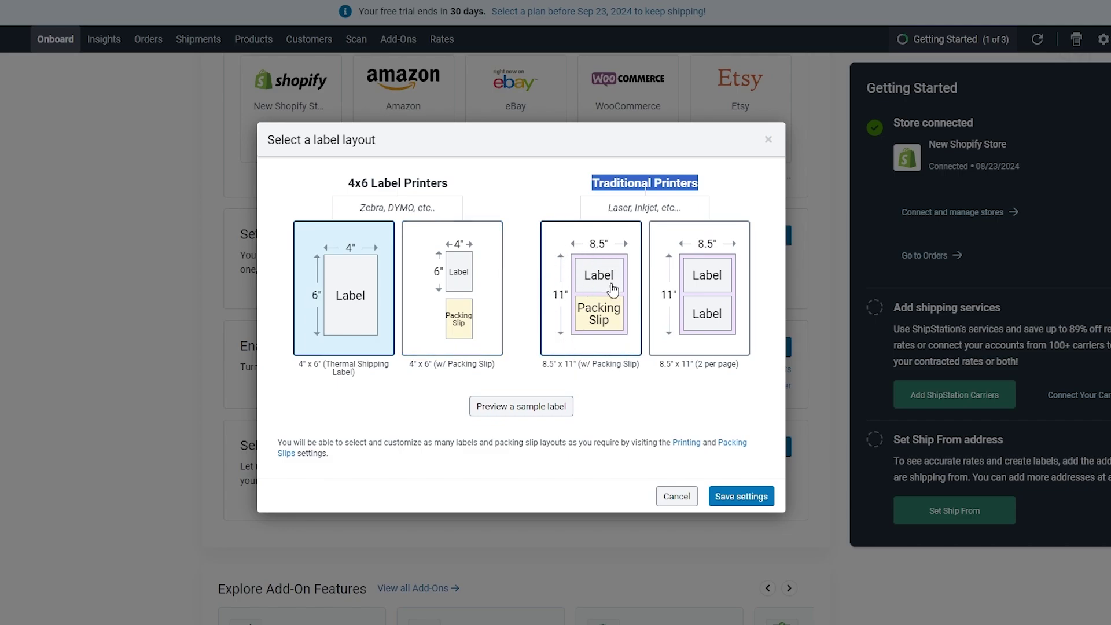
pyautogui.click(596, 264)
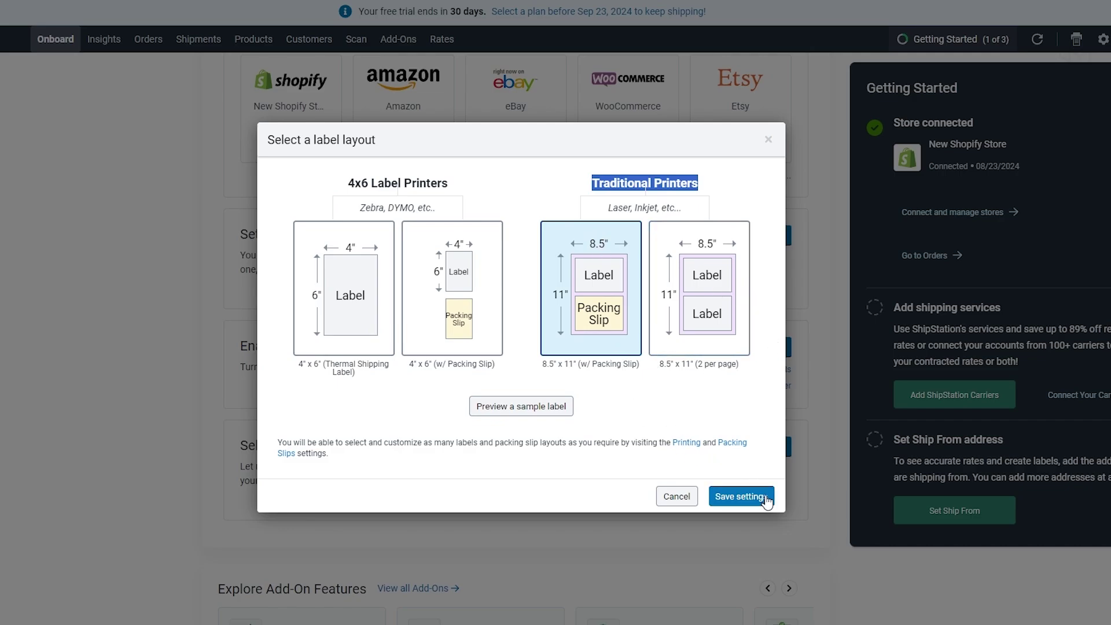
pyautogui.click(739, 496)
# Review the onboarding steps: label layout Completed, plus Ship From location and Enable carriers.
pyautogui.moveTo(750, 442); pyautogui.dragTo(794, 453)
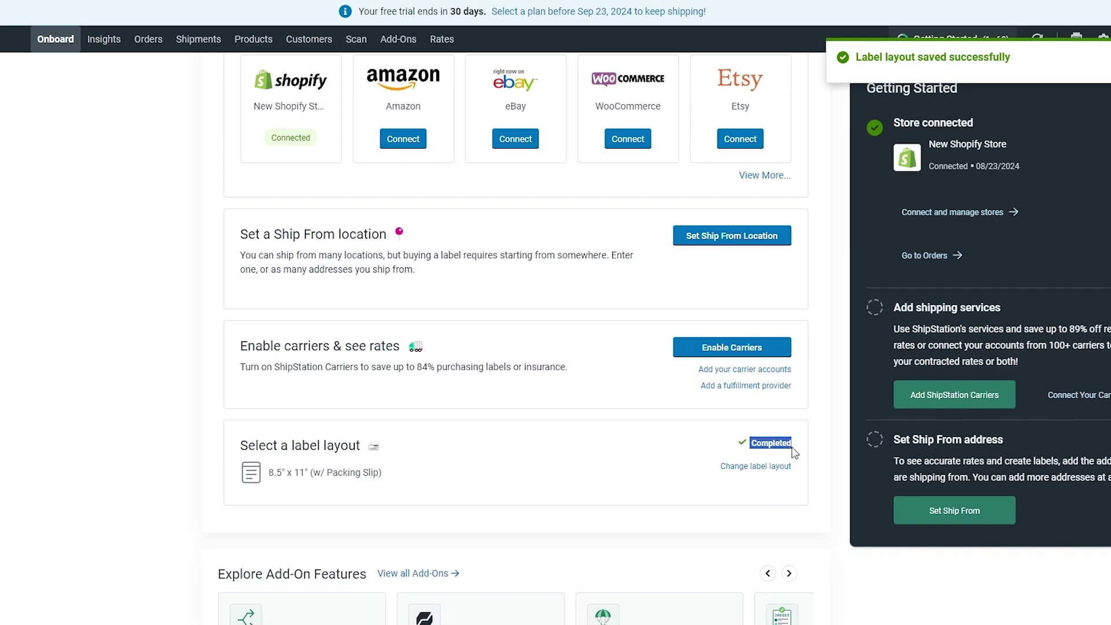
pyautogui.click(326, 444)
pyautogui.moveTo(274, 447); pyautogui.dragTo(355, 451)
pyautogui.scroll(1, 209, 426)
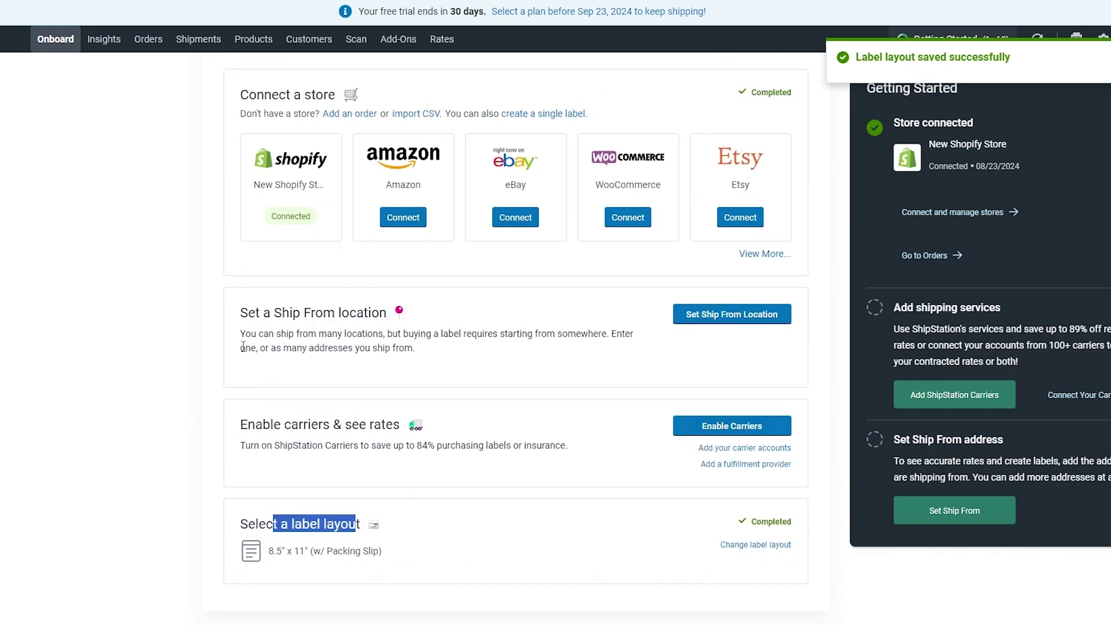
pyautogui.moveTo(240, 313); pyautogui.dragTo(322, 312)
pyautogui.moveTo(248, 424); pyautogui.dragTo(352, 424)
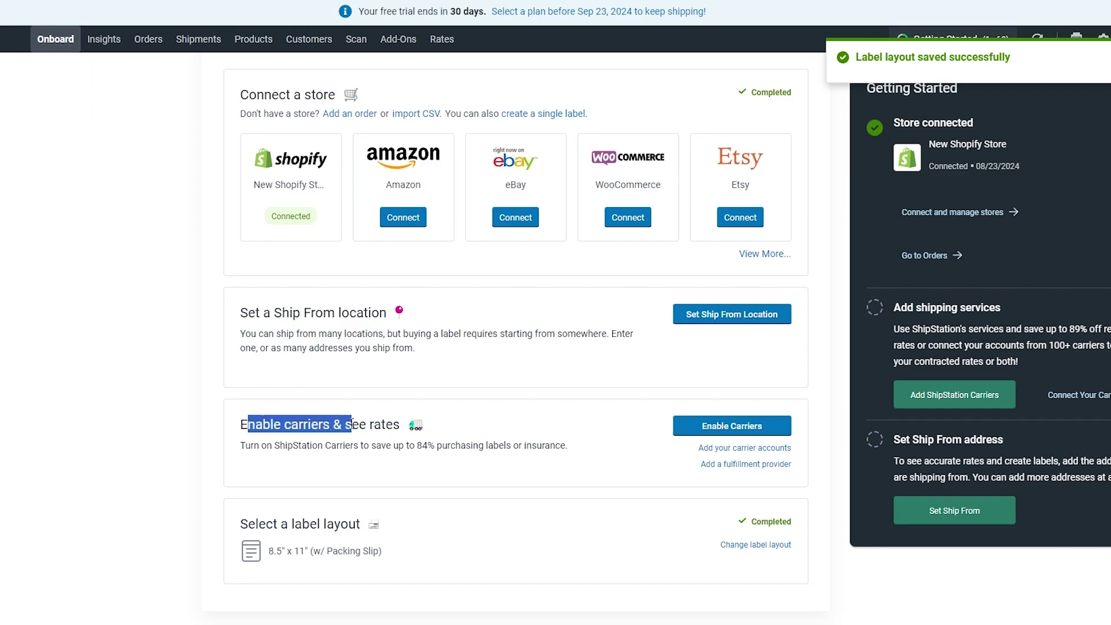
pyautogui.click(168, 426)
pyautogui.scroll(2, 168, 426)
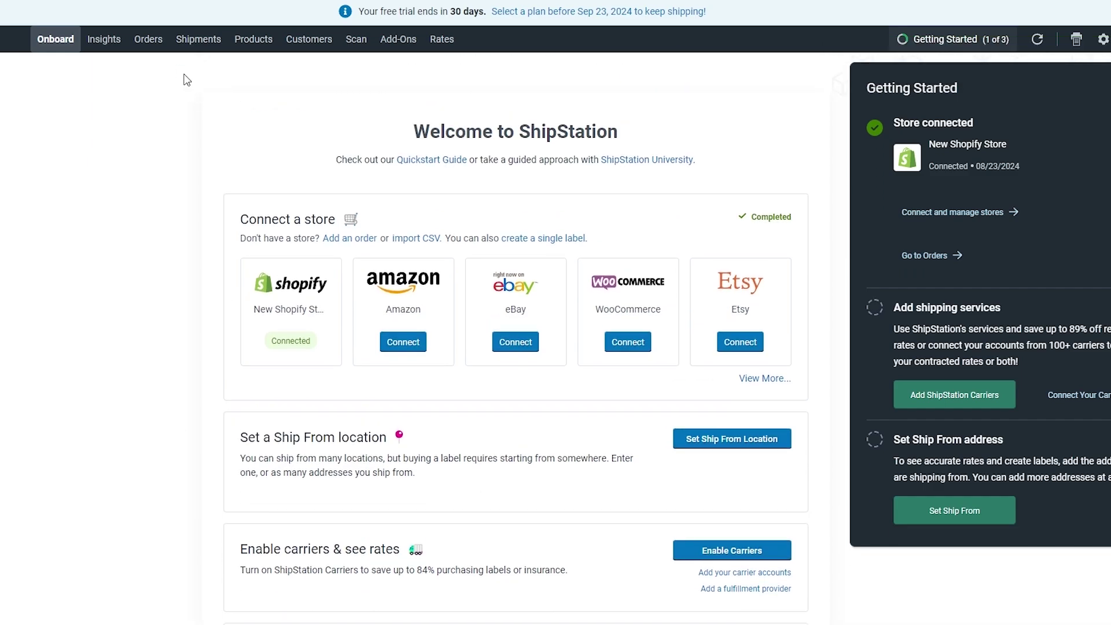
# Go to Products, then Orders, and close the Getting Started checklist panel.
pyautogui.click(237, 49)
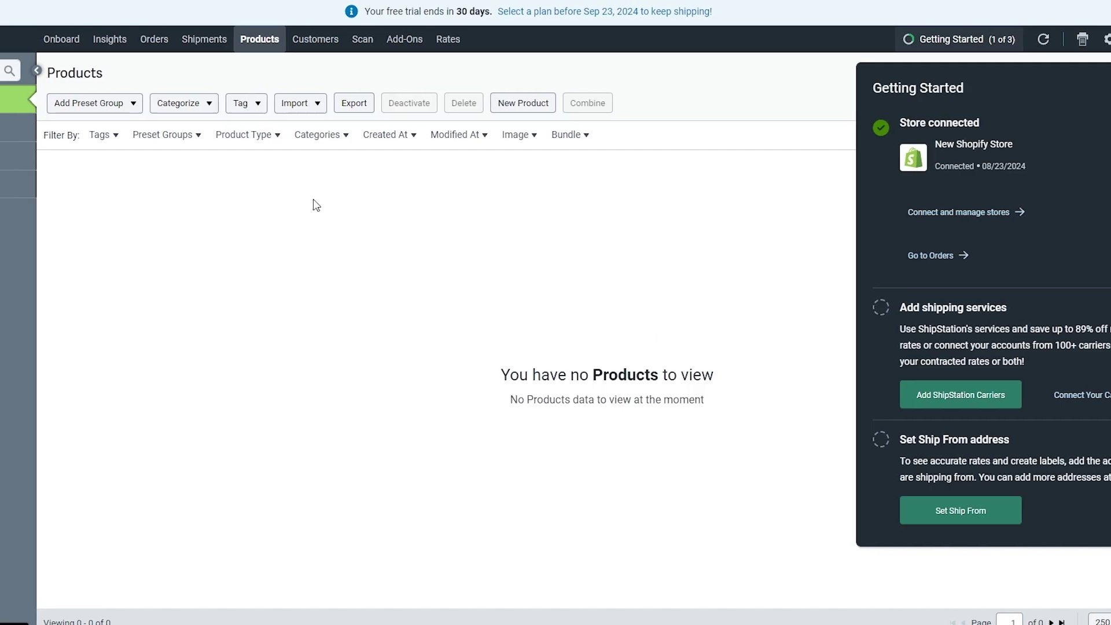
pyautogui.click(155, 39)
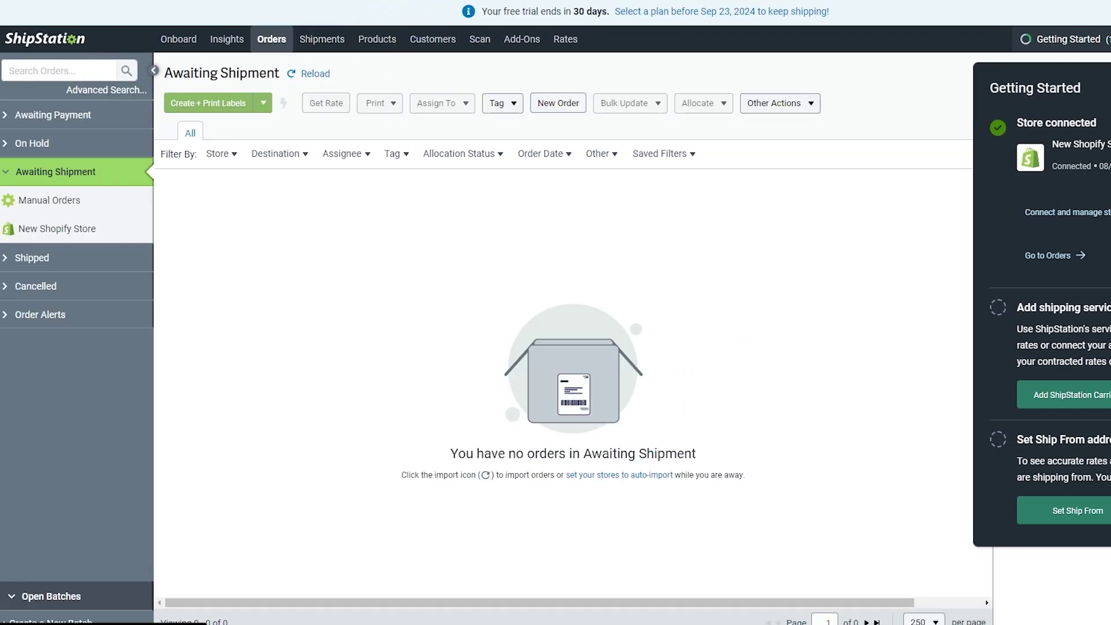
pyautogui.click(462, 279)
# Check the empty Products page, then go to the Add-Ons settings page.
pyautogui.click(368, 44)
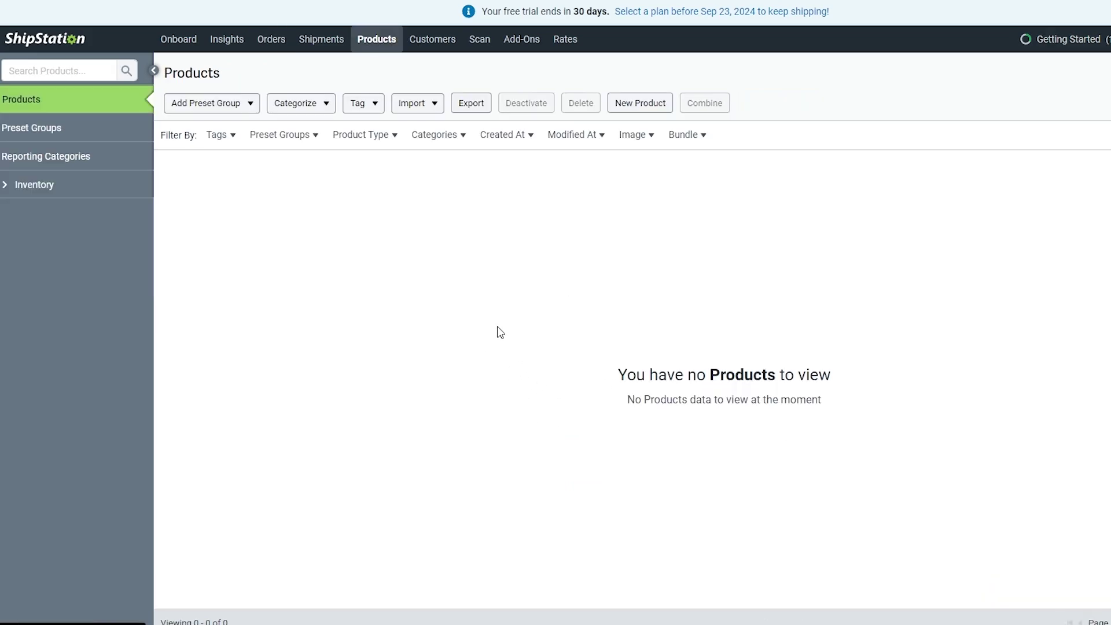
pyautogui.moveTo(615, 374); pyautogui.dragTo(904, 387)
pyautogui.click(664, 281)
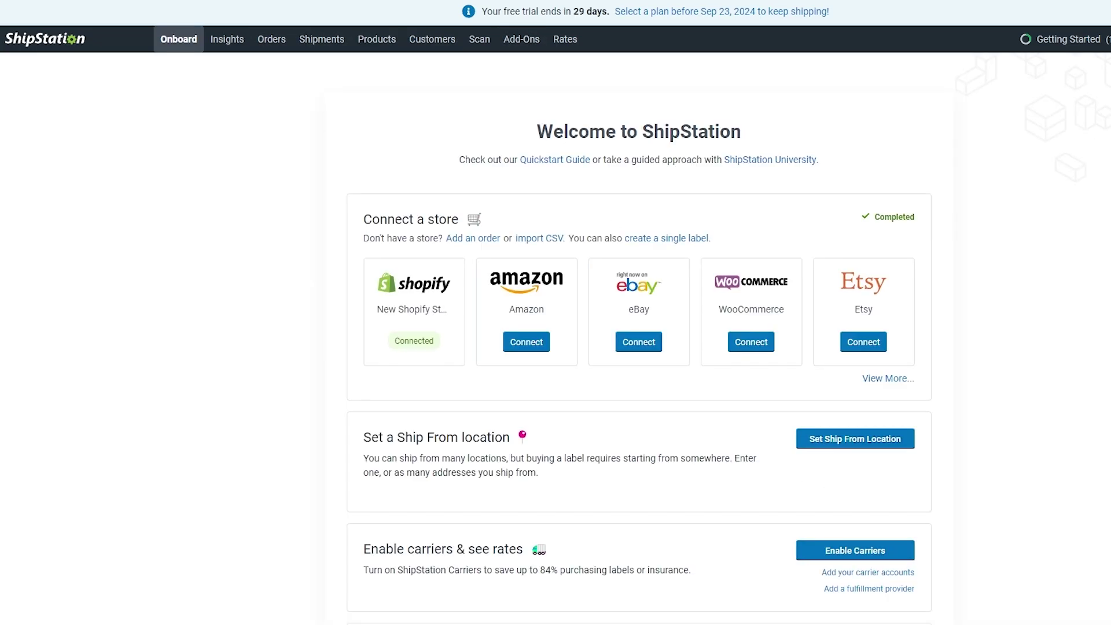
pyautogui.click(521, 38)
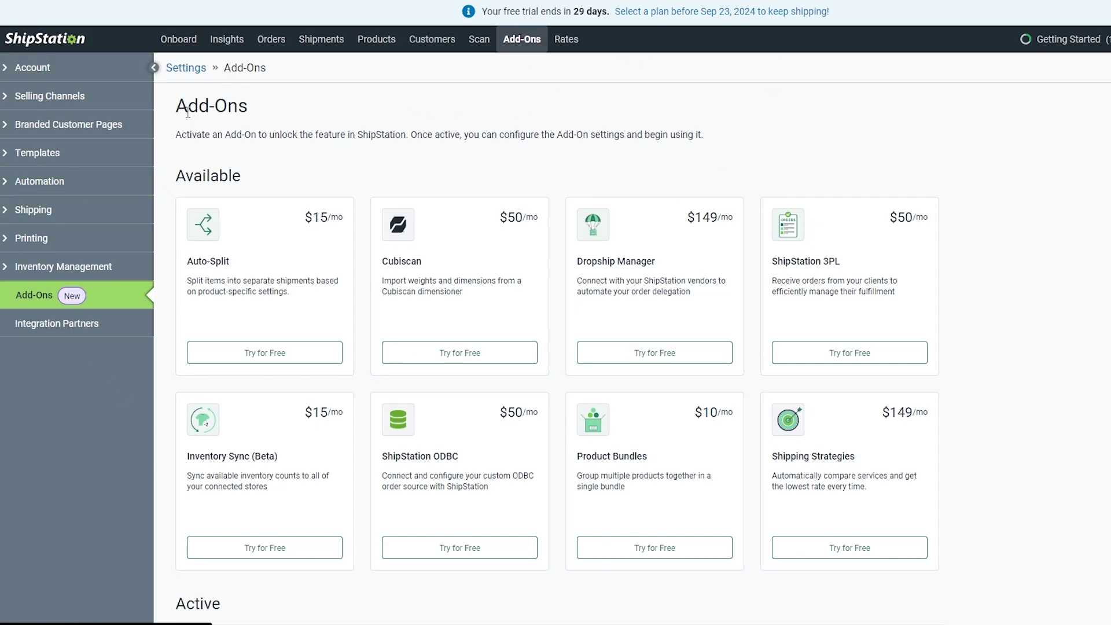
pyautogui.moveTo(187, 111); pyautogui.dragTo(308, 117)
pyautogui.click(203, 184)
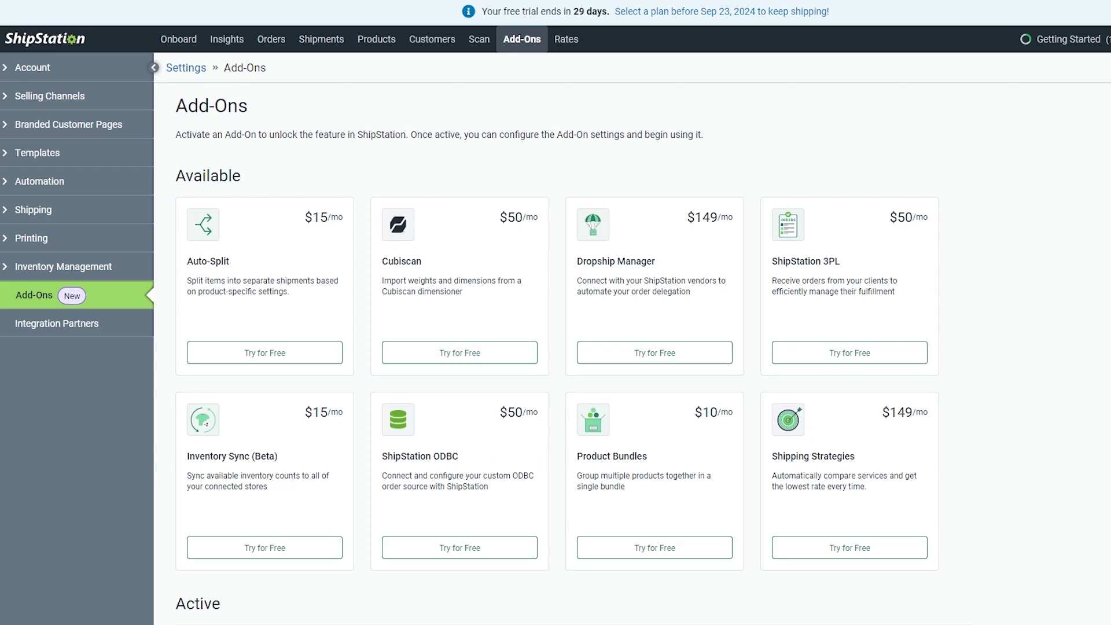
pyautogui.scroll(-4, 518, 366)
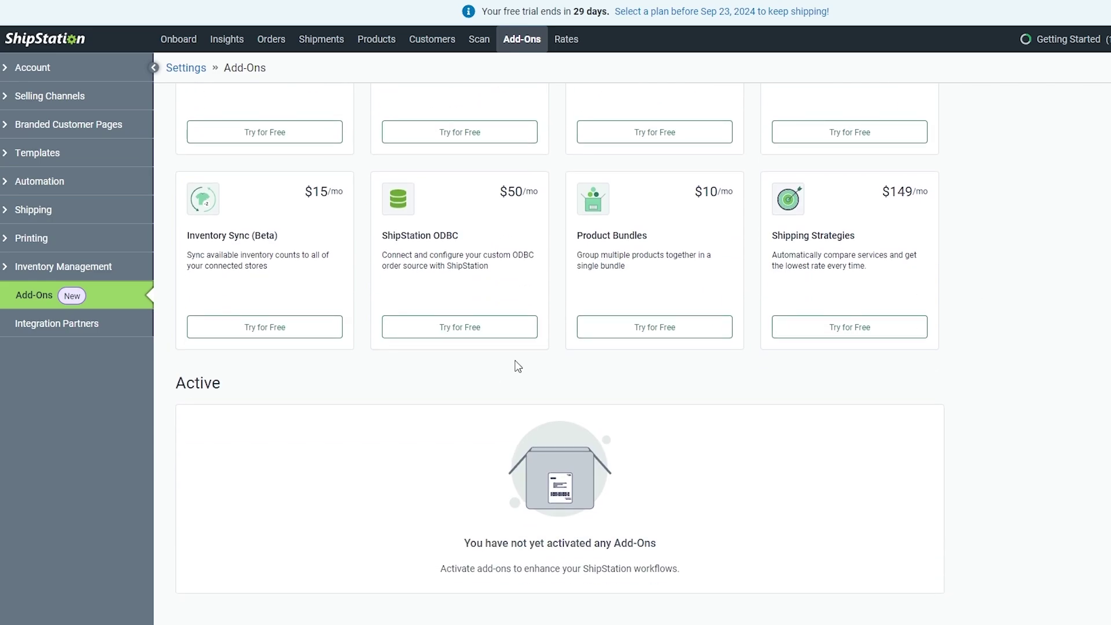
pyautogui.scroll(4, 510, 368)
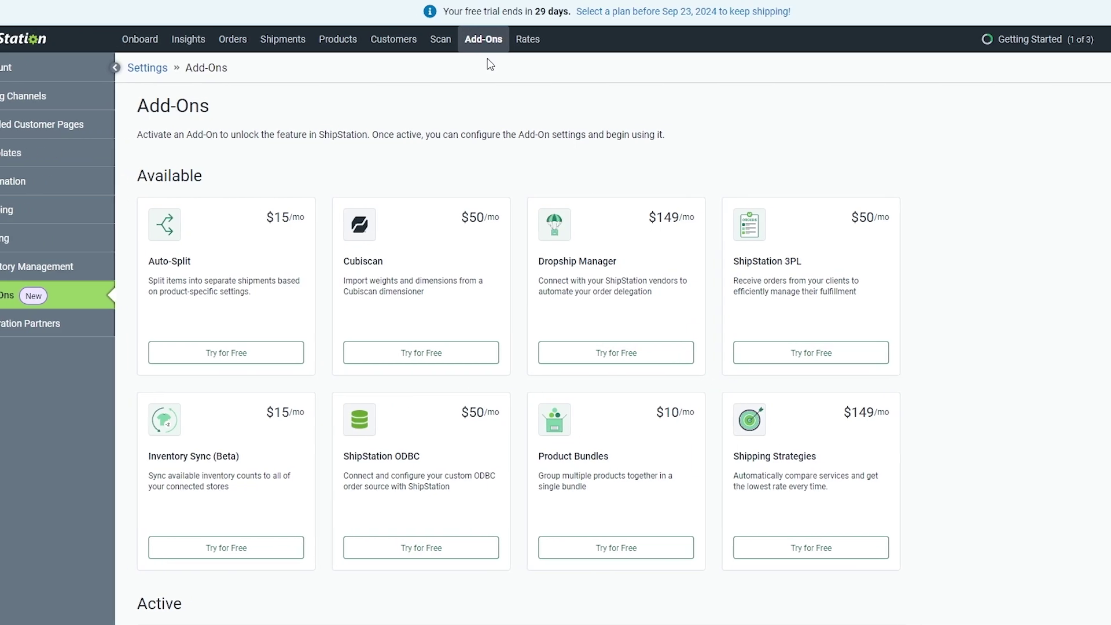
# Open the Rate Browser and try requesting rates before entering shipment details.
pyautogui.click(499, 40)
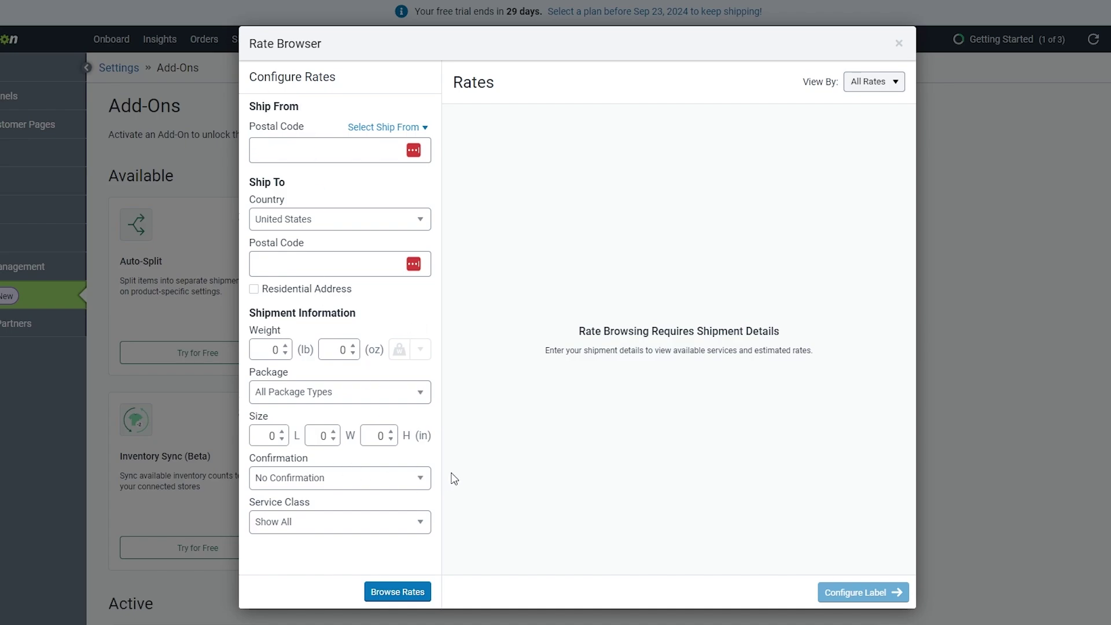
pyautogui.moveTo(575, 338); pyautogui.dragTo(820, 340)
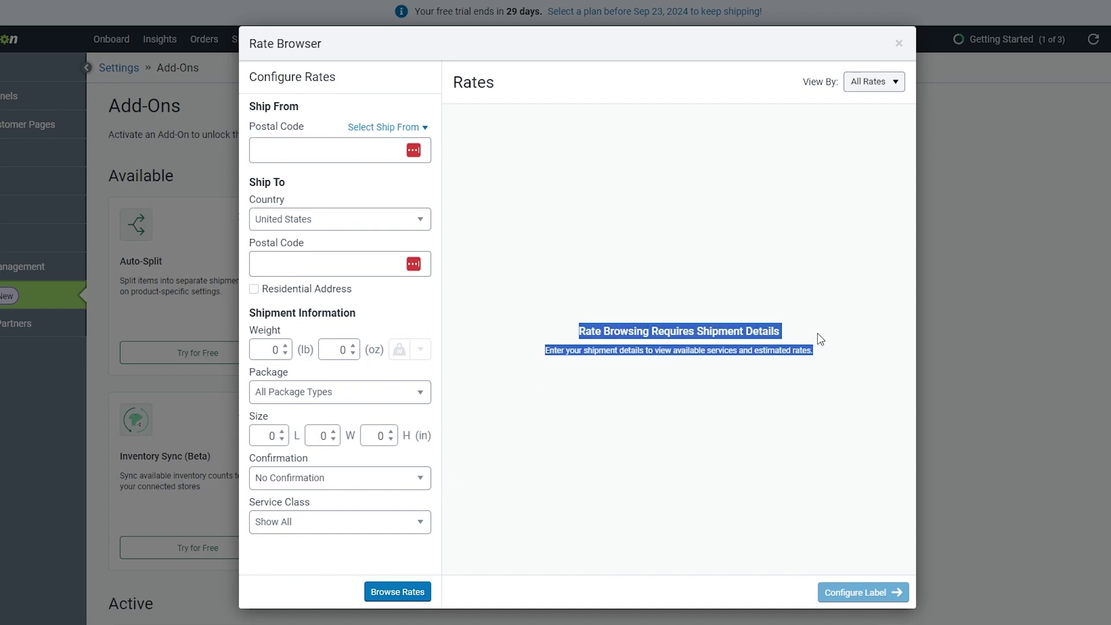
pyautogui.click(581, 445)
pyautogui.click(397, 592)
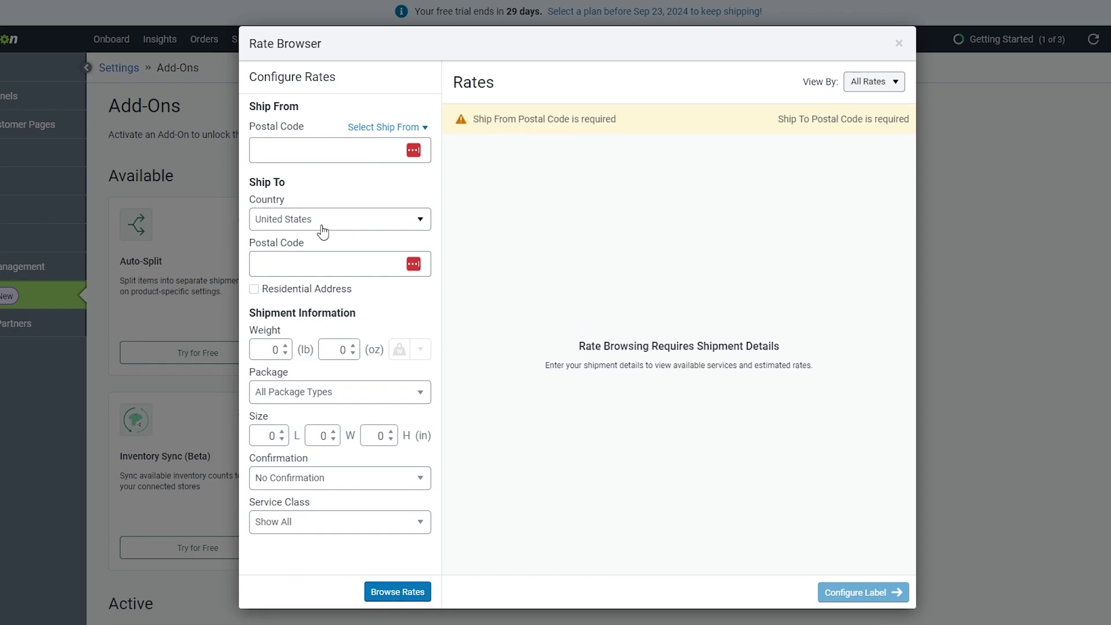
# Enter destination postal code 10001 as non-residential and a package weight of 2 lb.
pyautogui.click(309, 254)
pyautogui.write('10001')
pyautogui.click(350, 295)
pyautogui.click(350, 293)
pyautogui.click(255, 349)
pyautogui.write('2')
# Choose the generic Package type with dimensions 40 x 40 x 40 in.
pyautogui.click(327, 402)
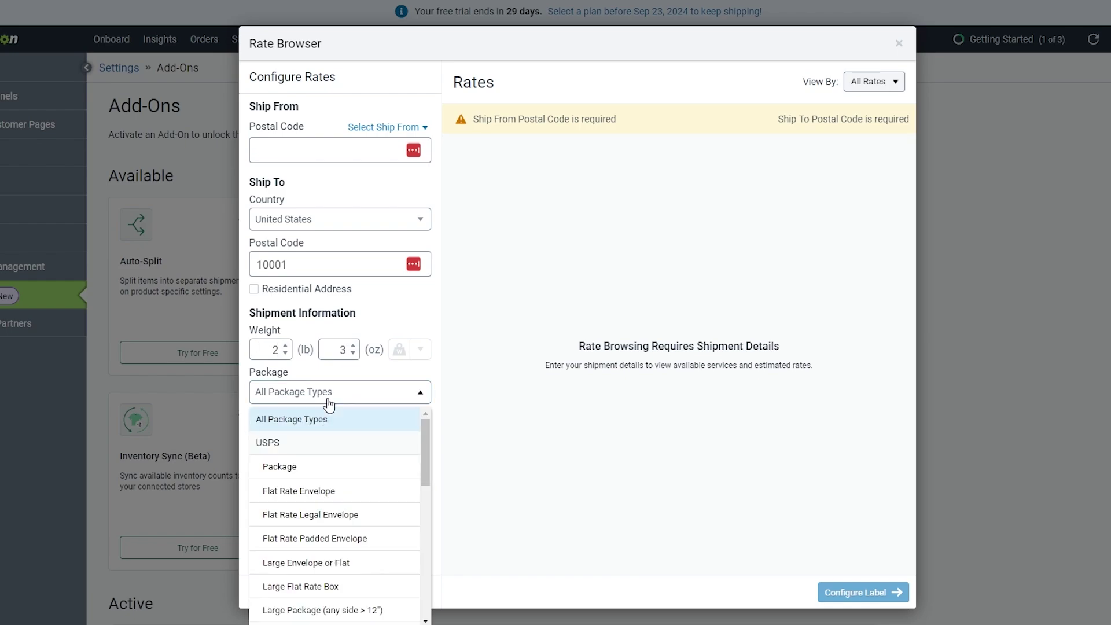
pyautogui.click(317, 469)
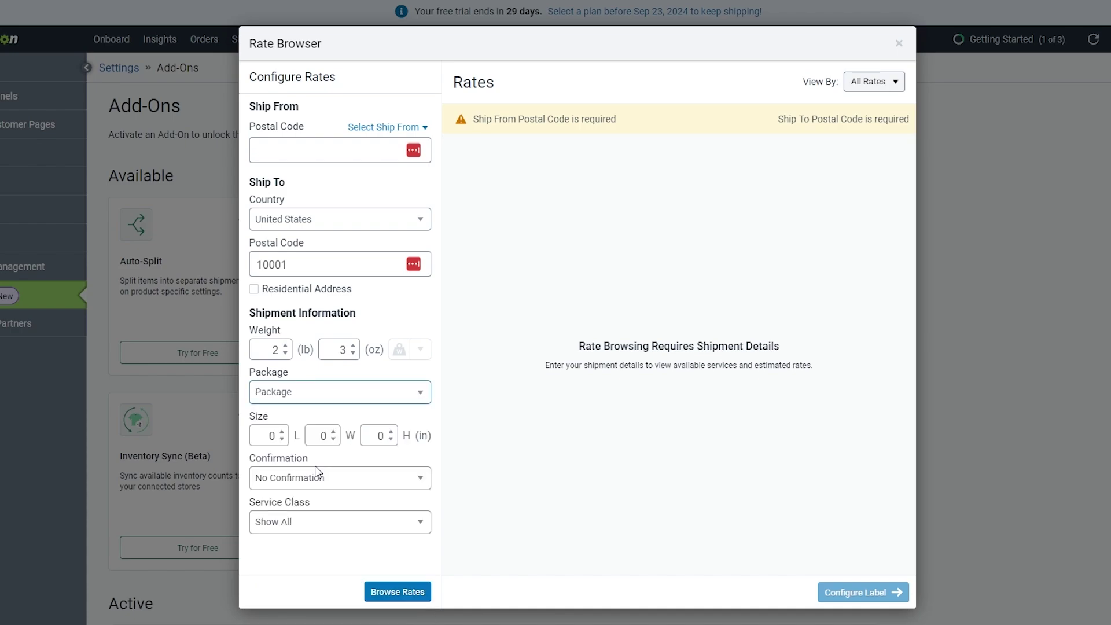
pyautogui.click(263, 438)
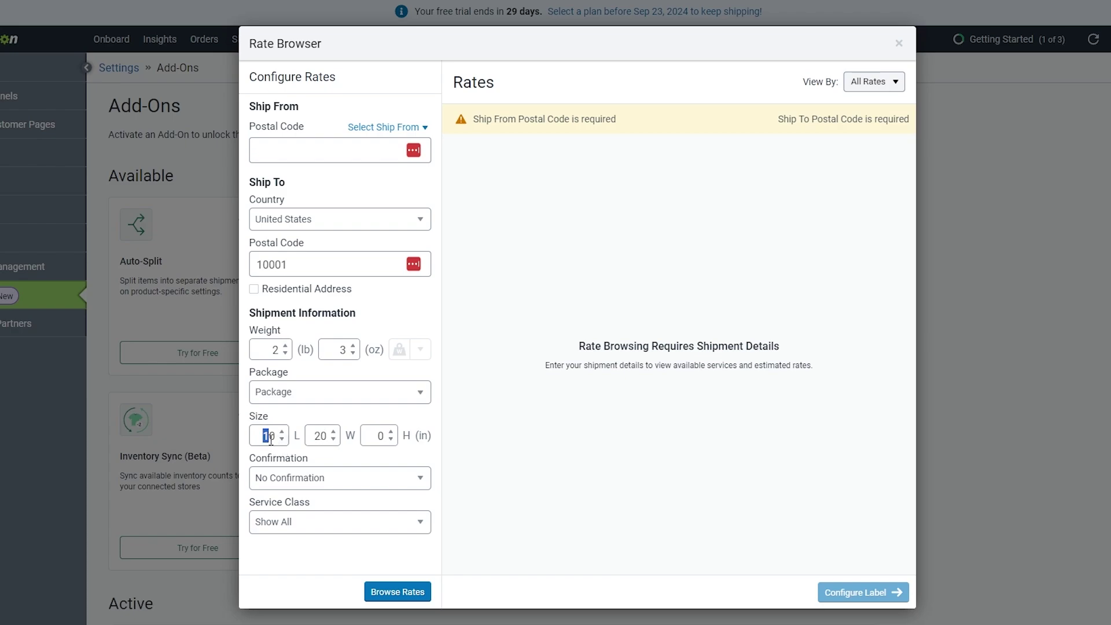
pyautogui.write('40')
pyautogui.click(314, 435)
pyautogui.write('4')
pyautogui.click(382, 435)
pyautogui.write('40')
# Require Delivery confirmation, limit service to 1 Day, and fill in the origin postal code.
pyautogui.click(335, 478)
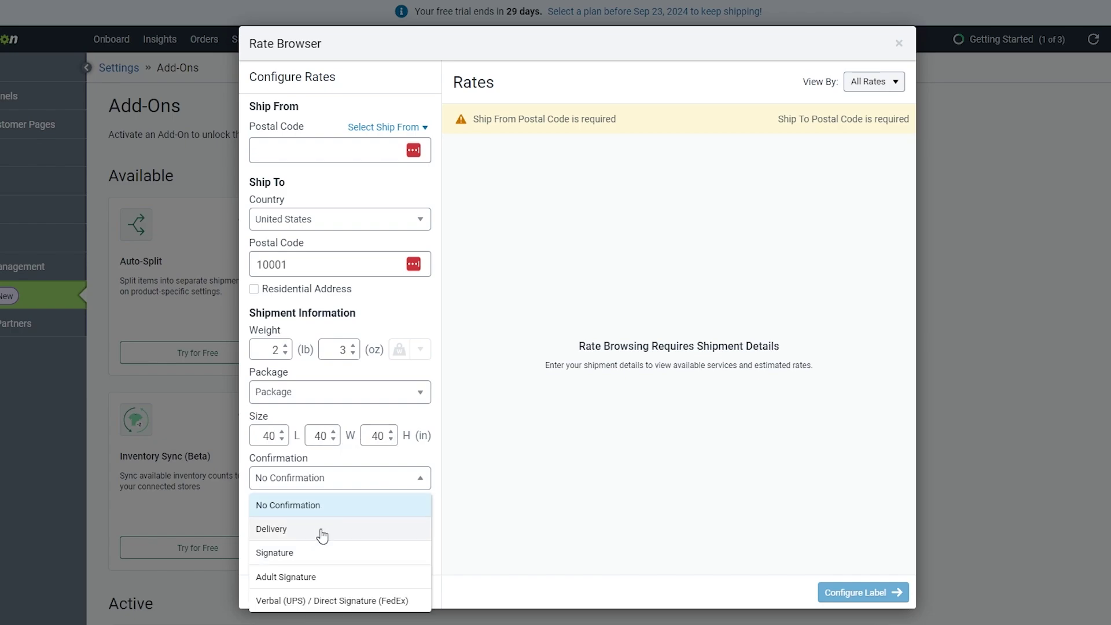
pyautogui.click(318, 529)
pyautogui.click(320, 523)
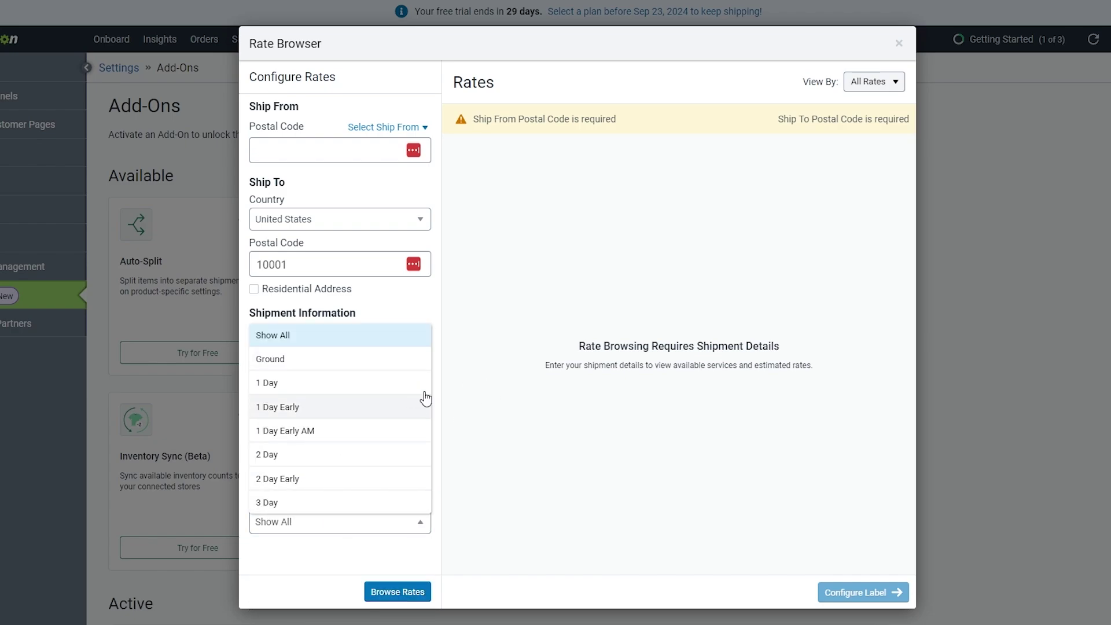
pyautogui.click(384, 383)
pyautogui.click(403, 591)
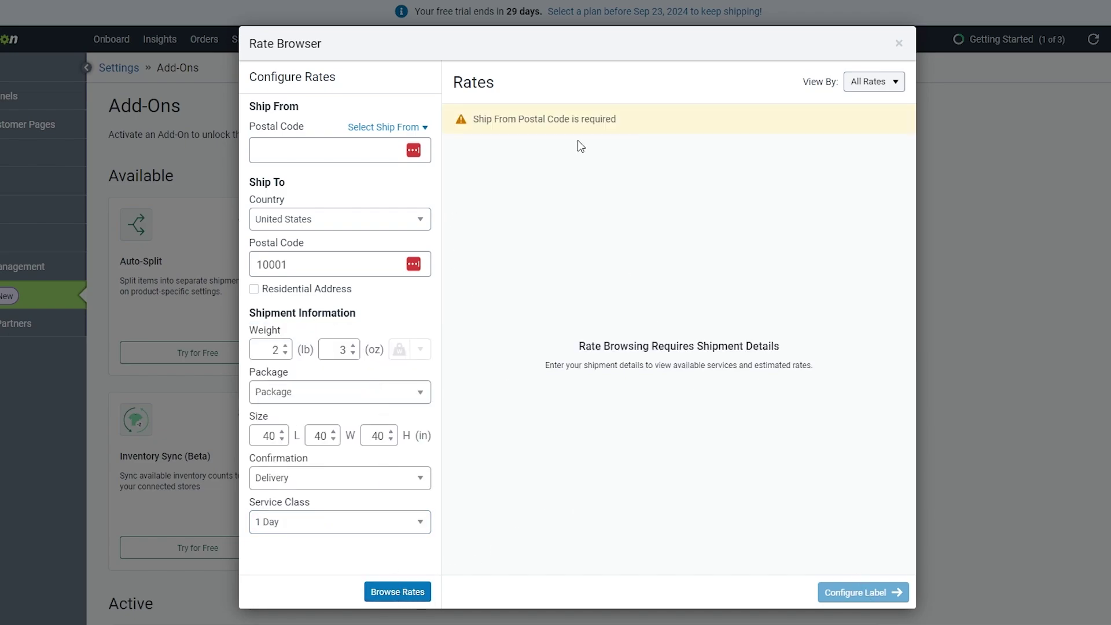
pyautogui.click(353, 224)
pyautogui.click(360, 152)
# Set ship-from postal code 10001, browse rates, and inspect the carrier error details.
pyautogui.write('10001')
pyautogui.click(379, 587)
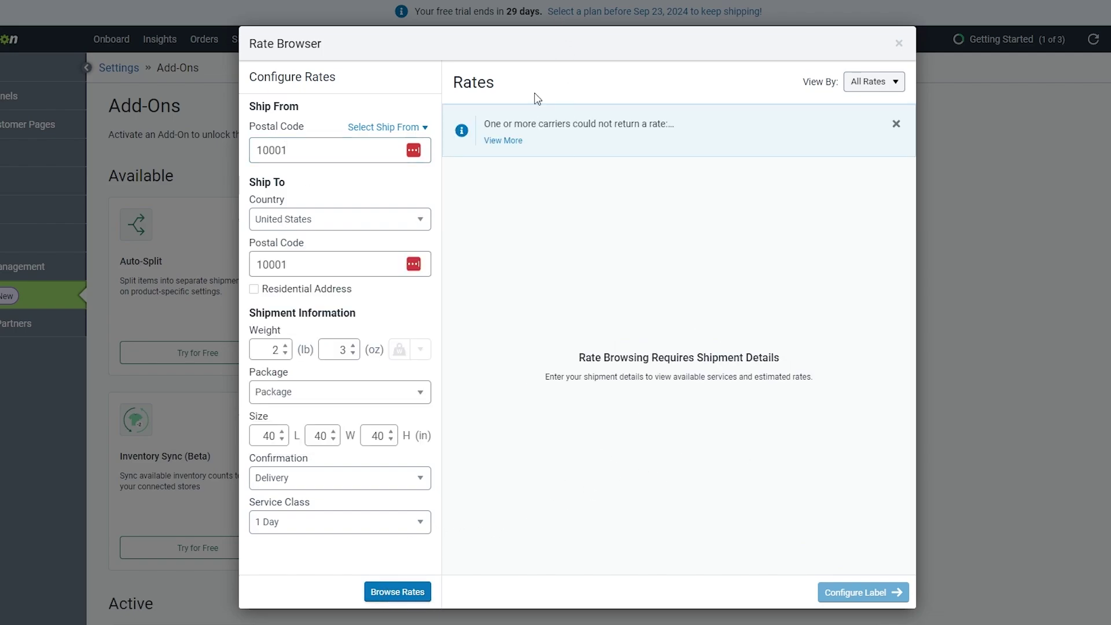
pyautogui.moveTo(598, 123); pyautogui.dragTo(788, 129)
pyautogui.click(501, 140)
pyautogui.tripleClick(537, 153)
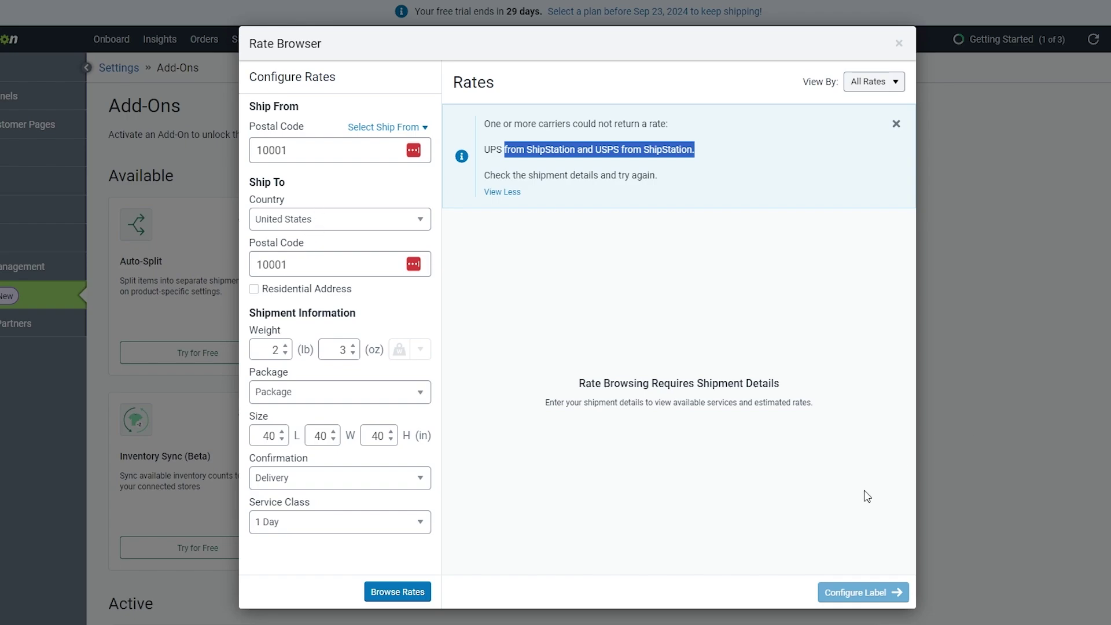
pyautogui.click(640, 246)
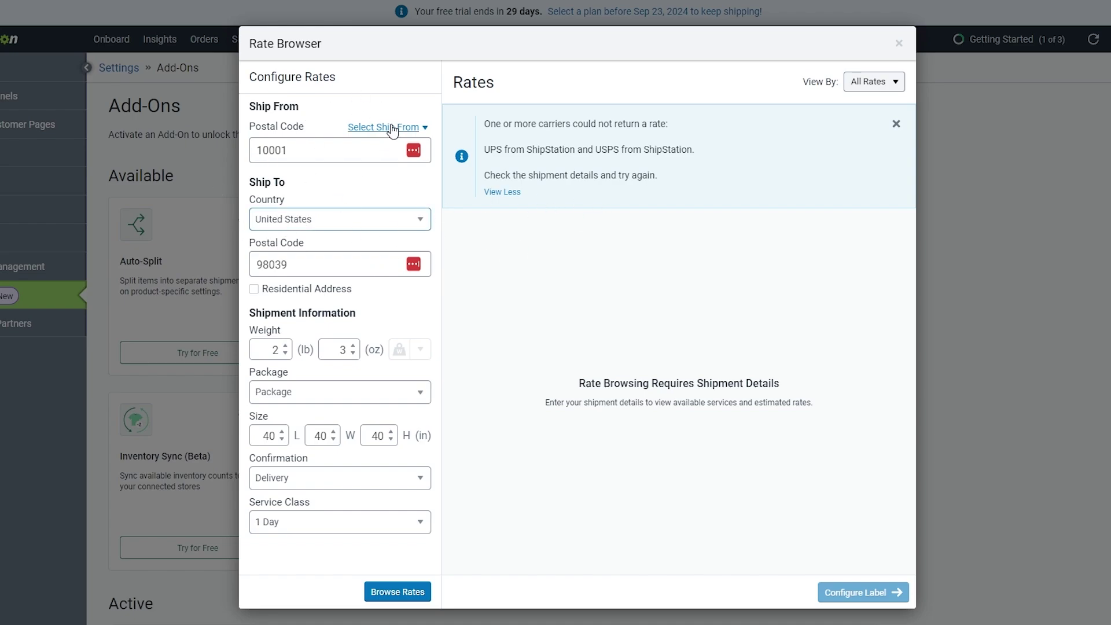
# Rerun the rate search with destination 98039 and review the repeated carrier error.
pyautogui.click(392, 129)
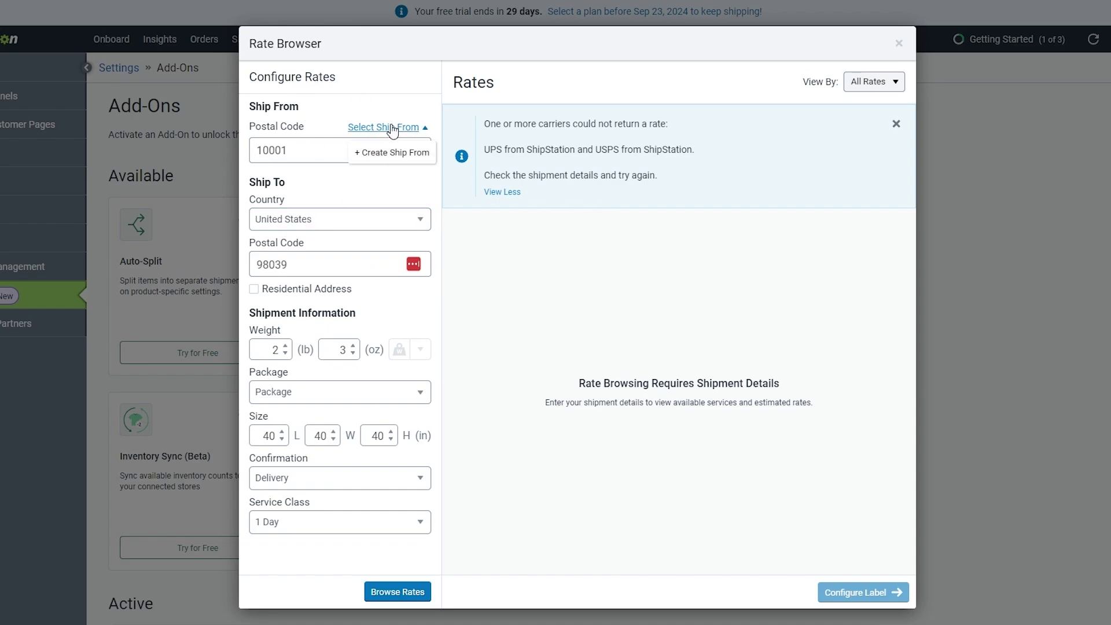
pyautogui.click(397, 591)
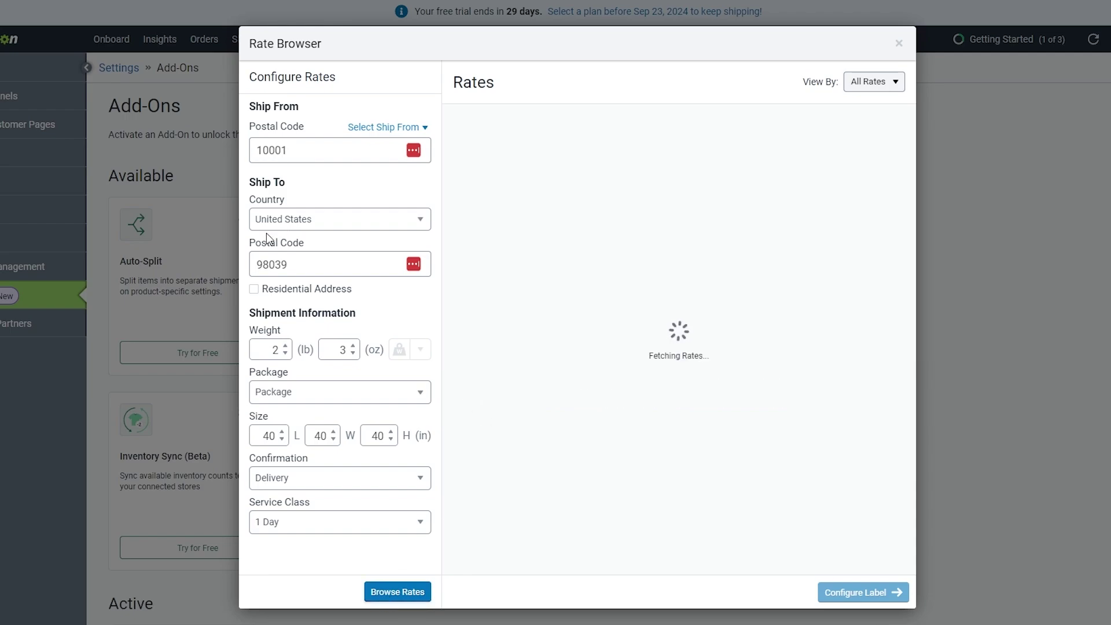
pyautogui.click(503, 140)
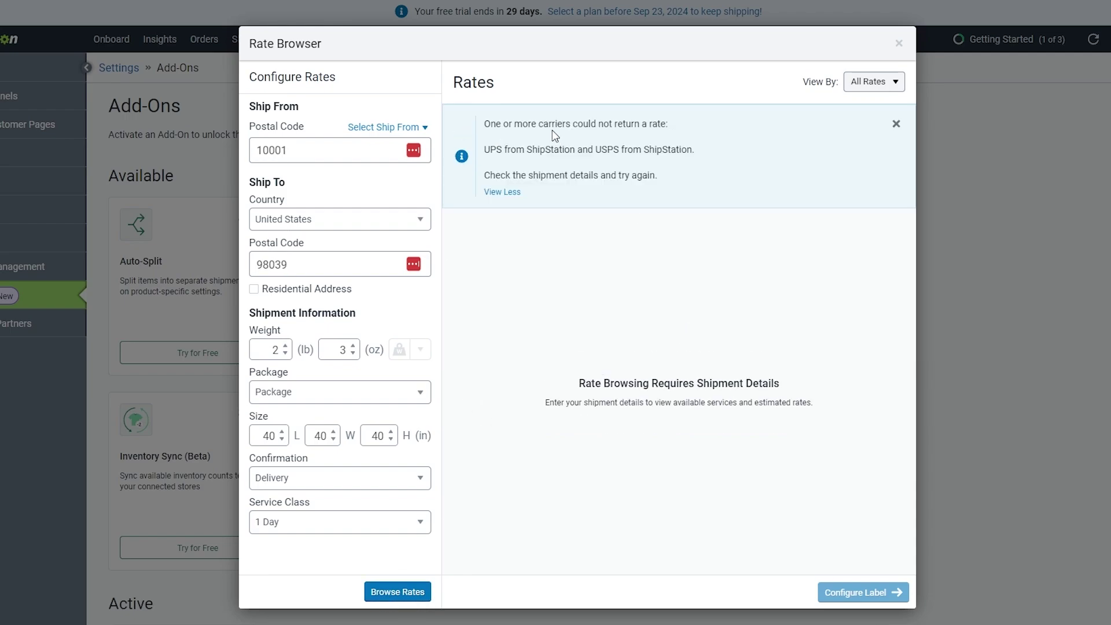
pyautogui.moveTo(550, 124); pyautogui.dragTo(689, 124)
pyautogui.click(632, 402)
# Close the Rate Browser and scroll through the onboarding page's Connected and Completed steps.
pyautogui.click(900, 44)
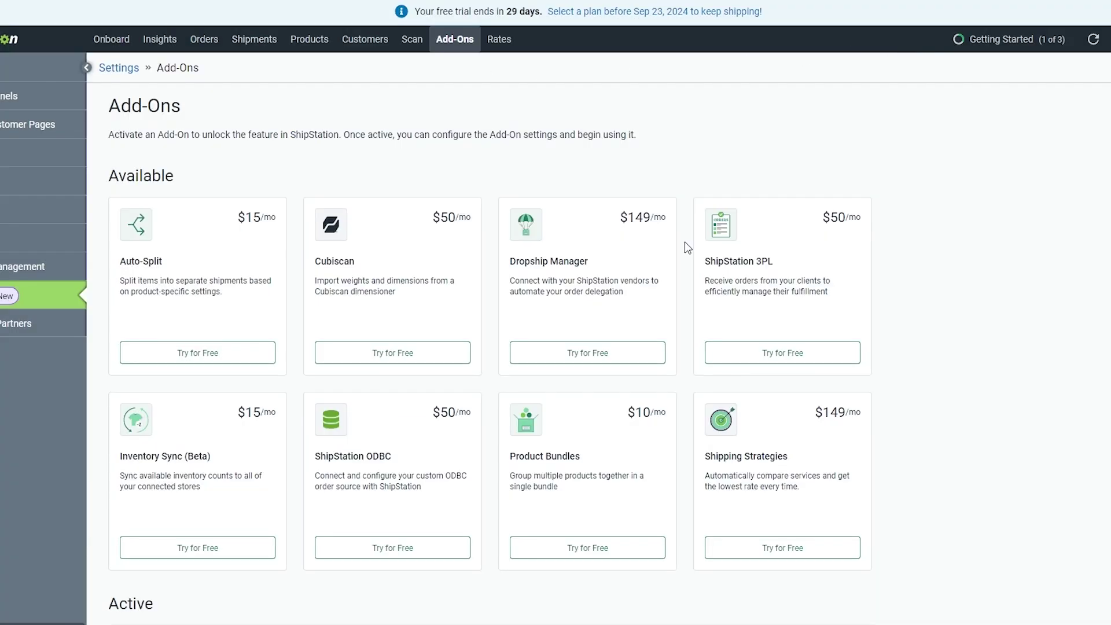
pyautogui.click(117, 43)
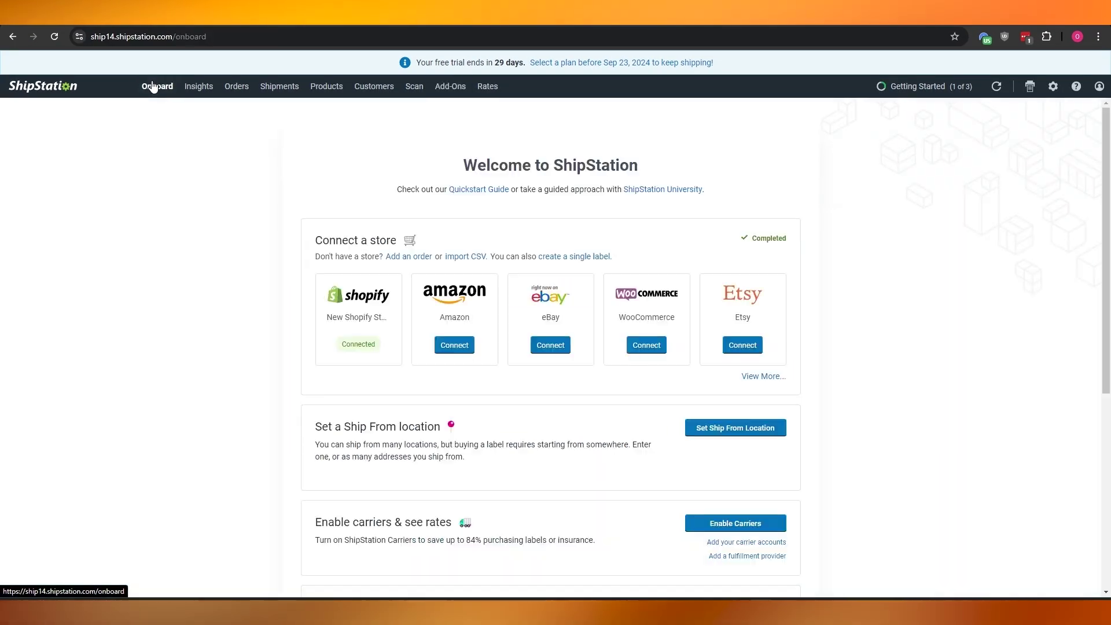
pyautogui.scroll(-5, 838, 258)
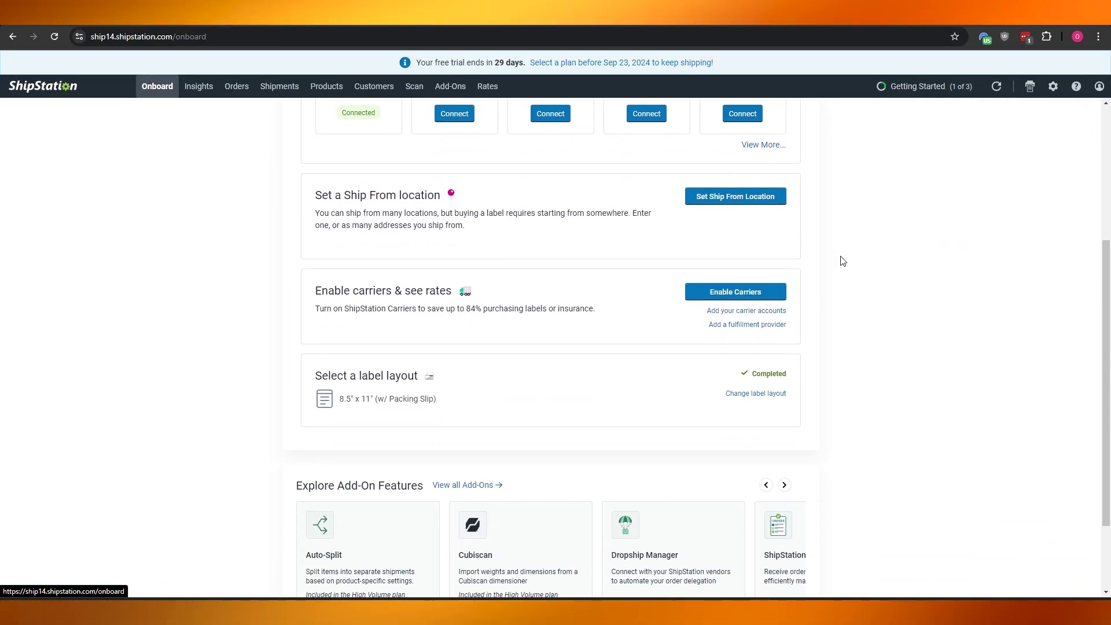
pyautogui.scroll(5, 843, 261)
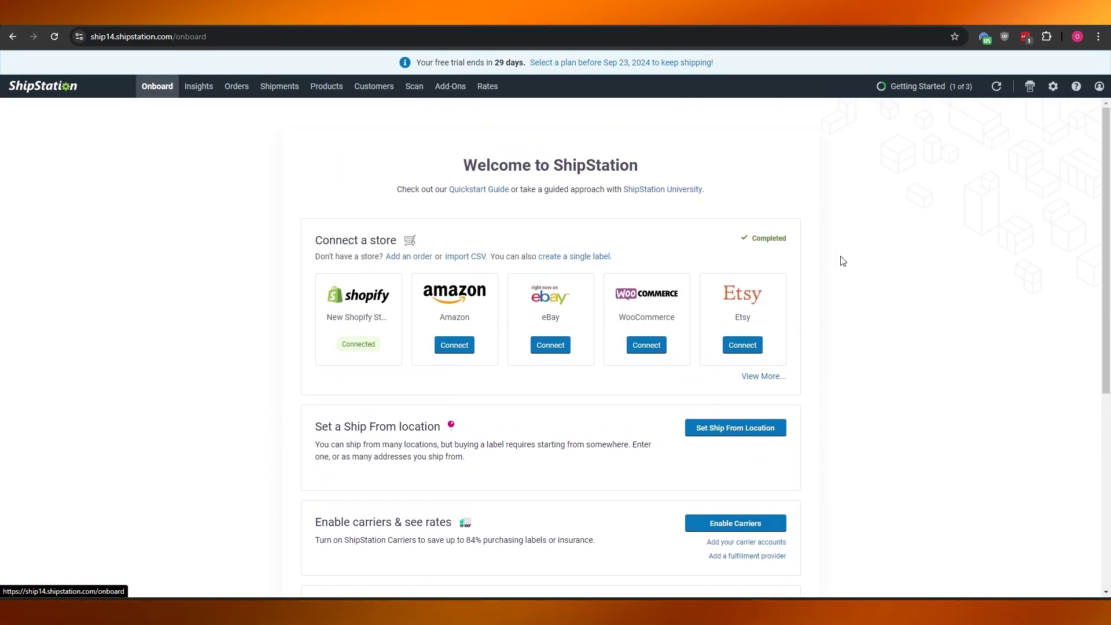